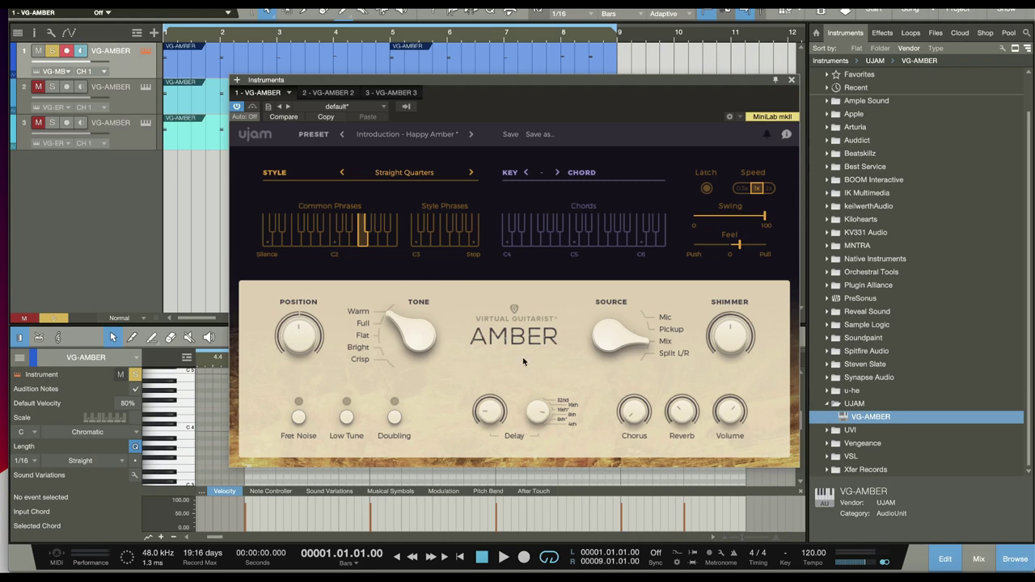
Review the list of playing styles available in the VG-AMBER instrument.
click(404, 170)
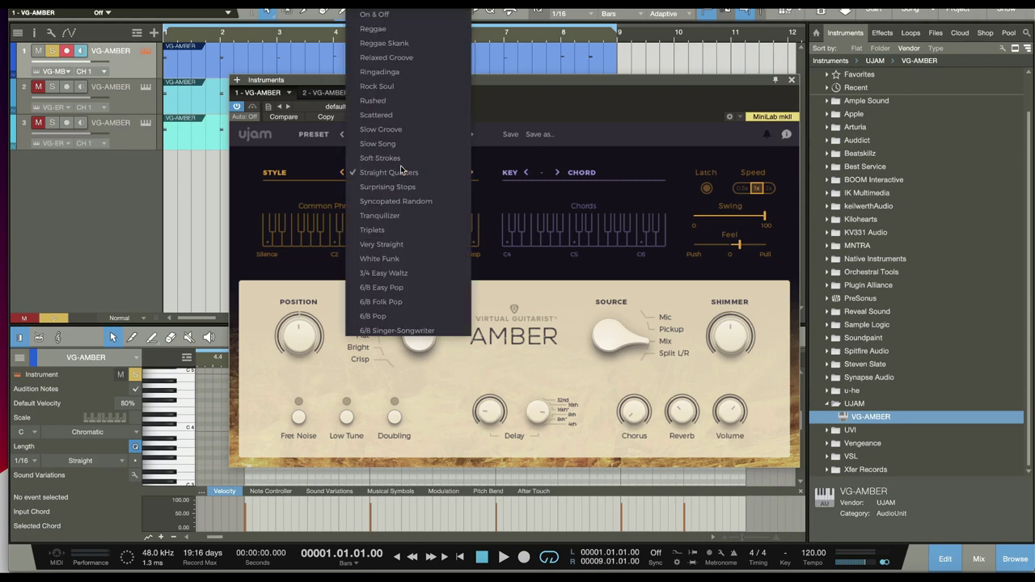
click(273, 185)
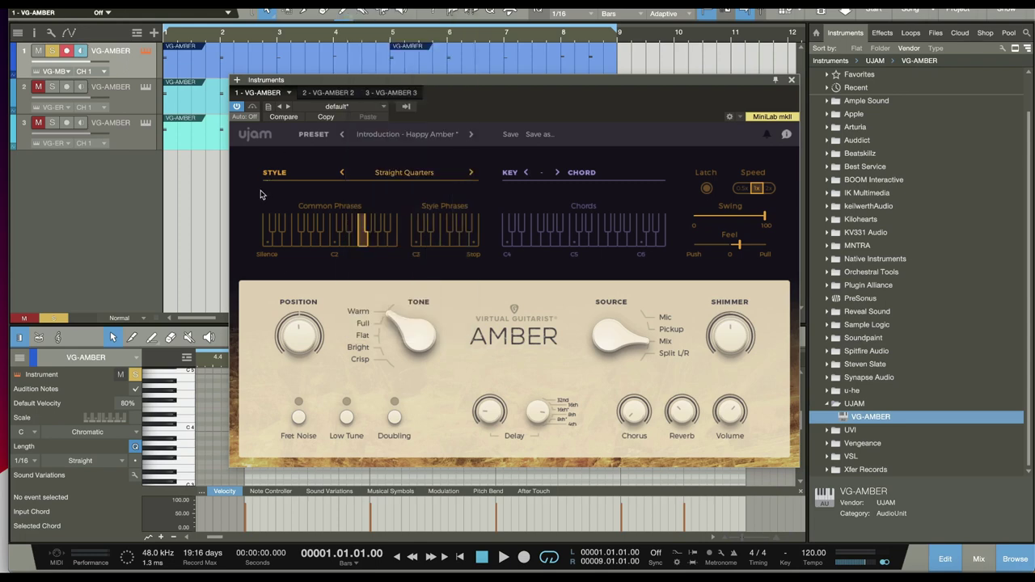
Close the instrument window and show the first VG-AMBER clip's notes in a detached piano roll reaching down to C0.
drag(327, 80, 403, 108)
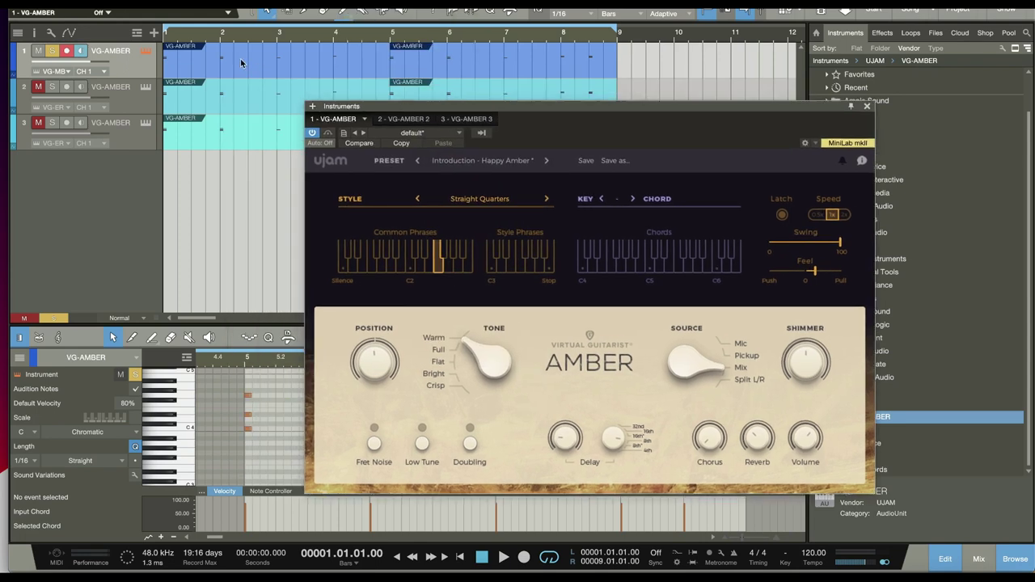
click(197, 55)
click(867, 106)
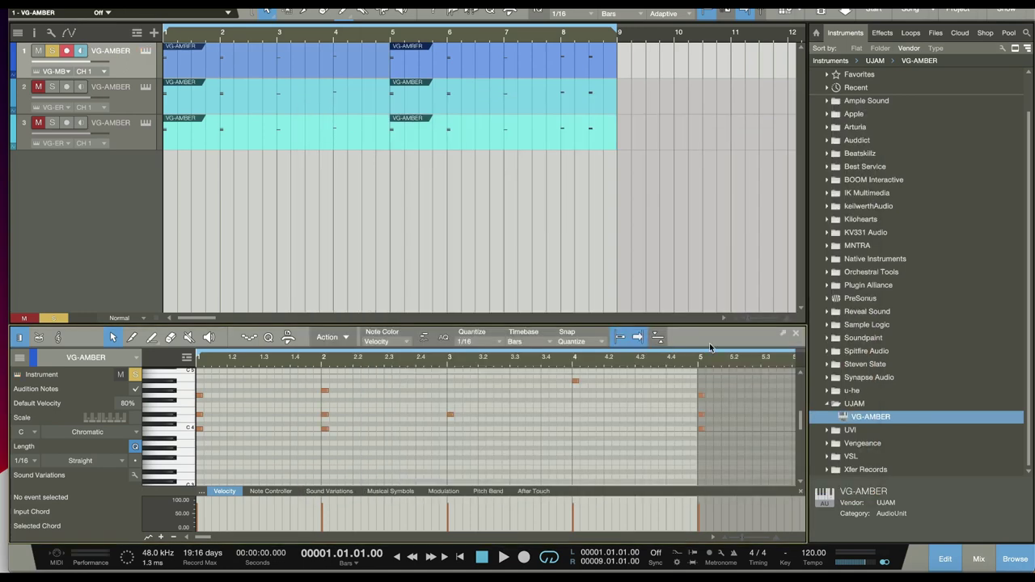
click(709, 342)
scroll(445, 312, down, 3)
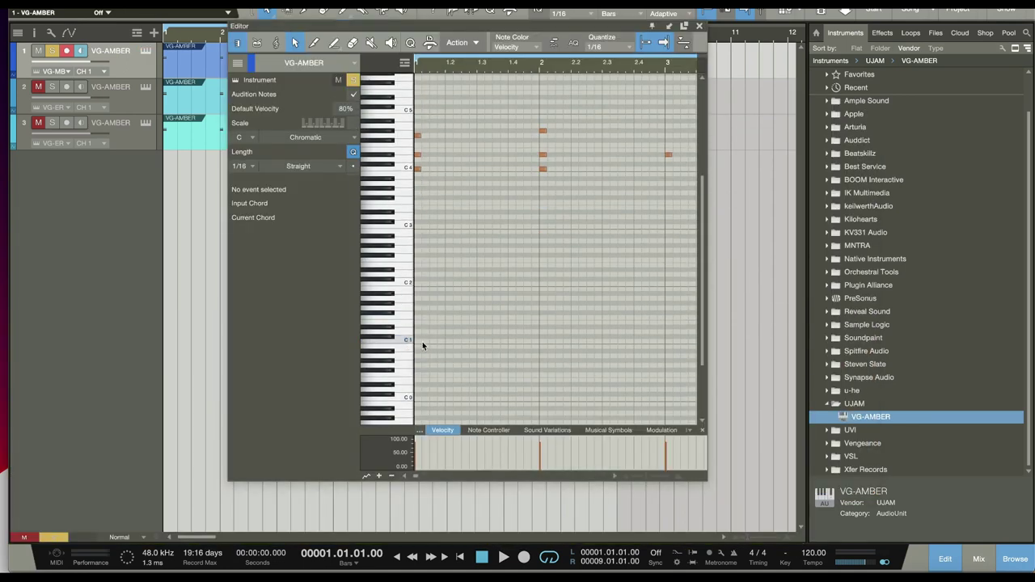
Turn on Latch in the first track's VG-AMBER instrument and close its window.
click(145, 50)
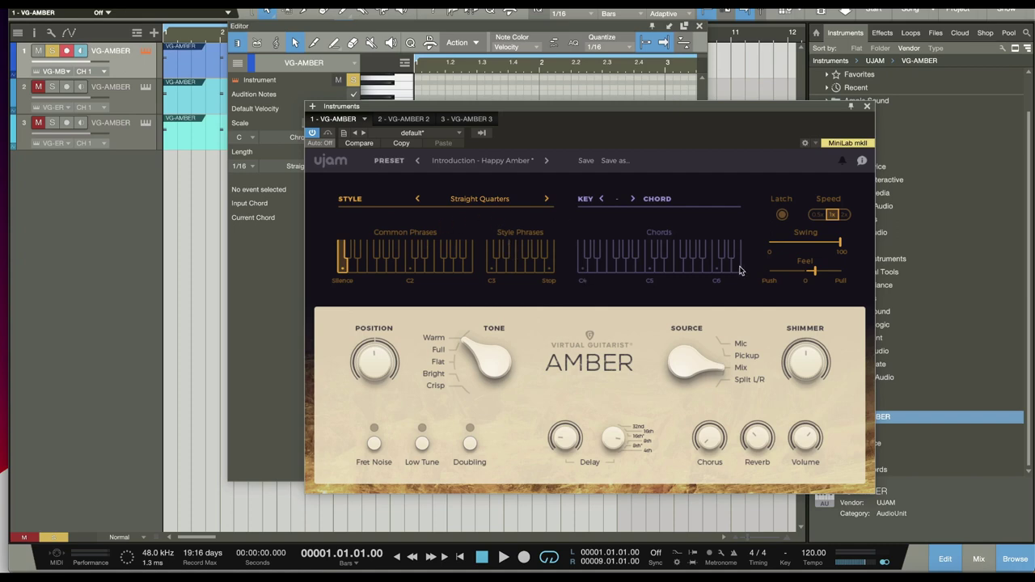
click(867, 106)
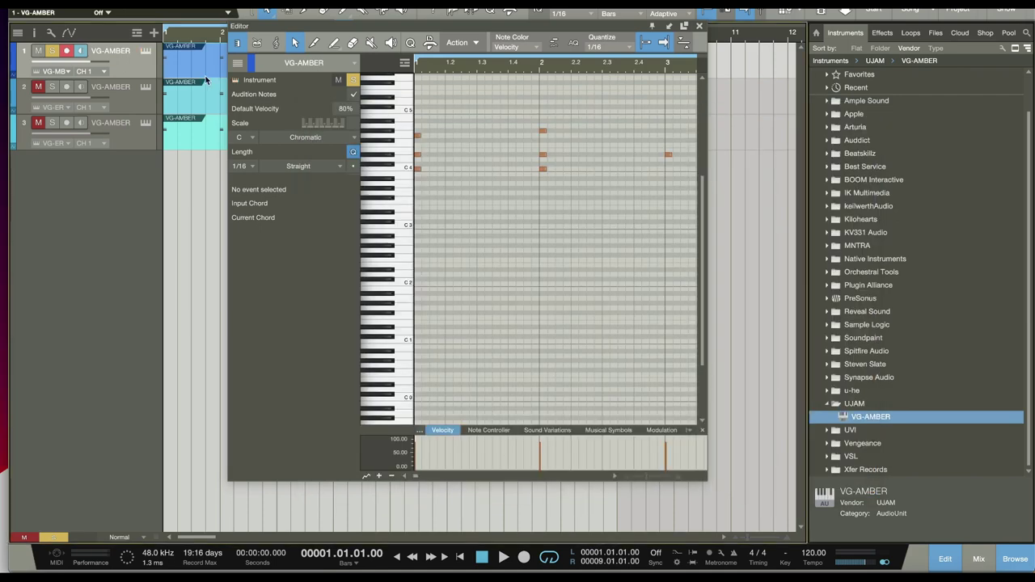
click(145, 50)
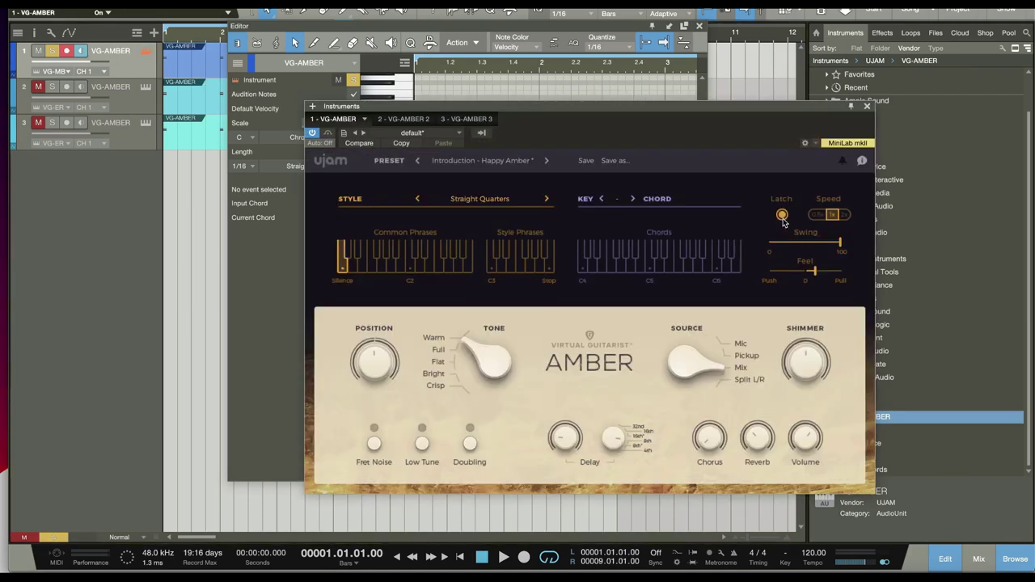
click(866, 106)
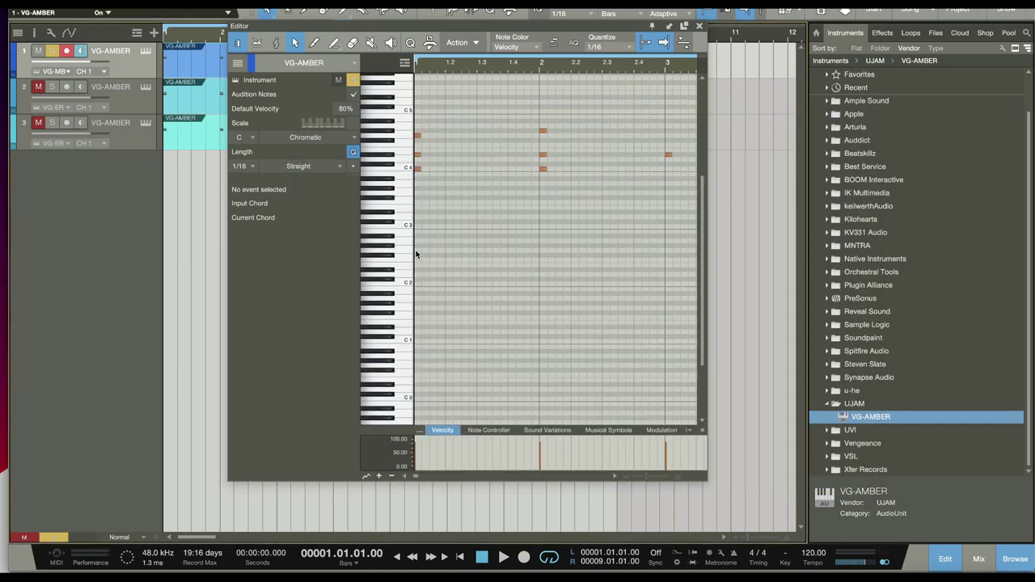
Audition the E1 phrase key and a chord key near C4 on the piano roll keyboard.
scroll(417, 254, up, 3)
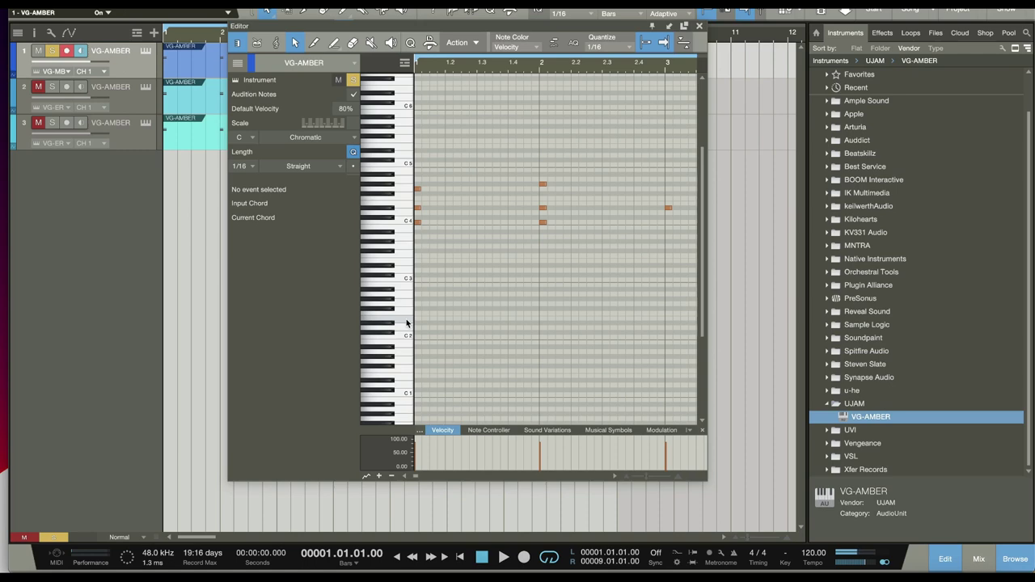
click(407, 380)
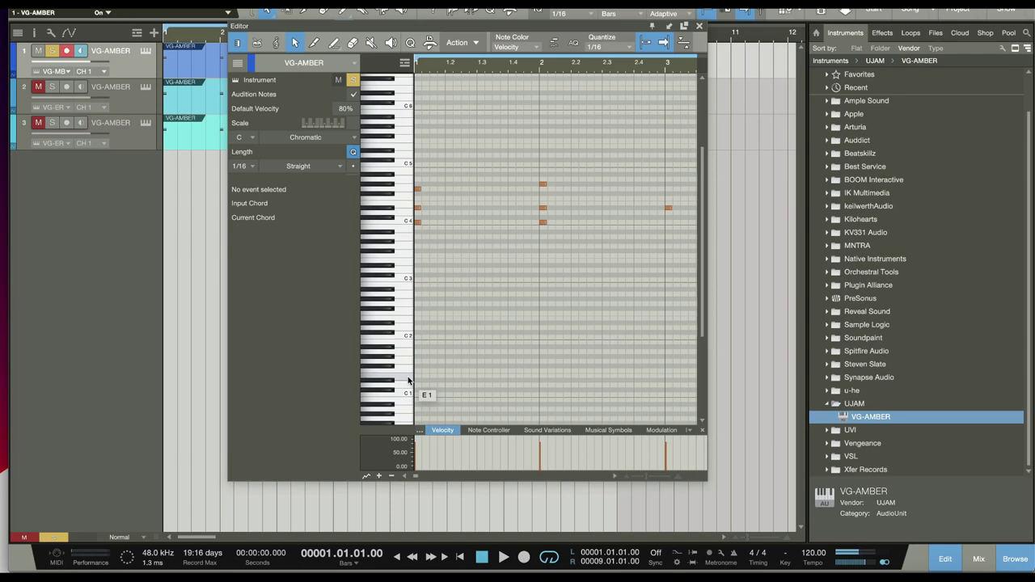
click(408, 380)
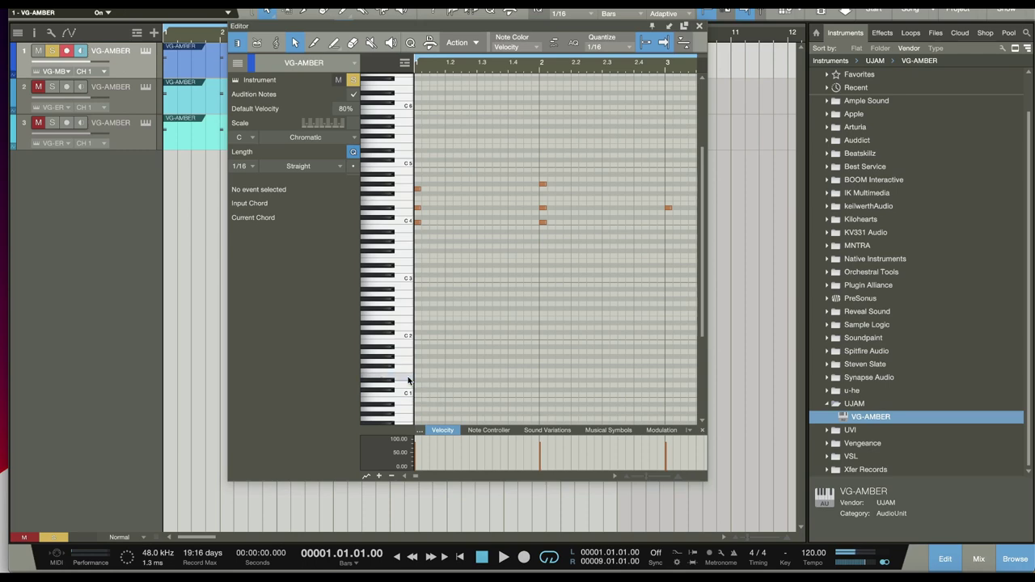
click(410, 215)
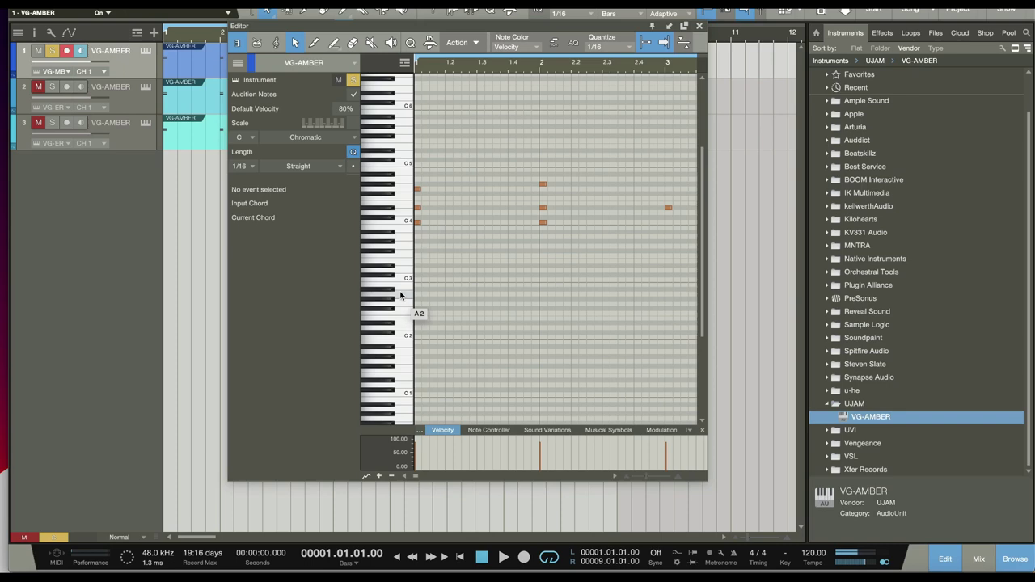
click(402, 215)
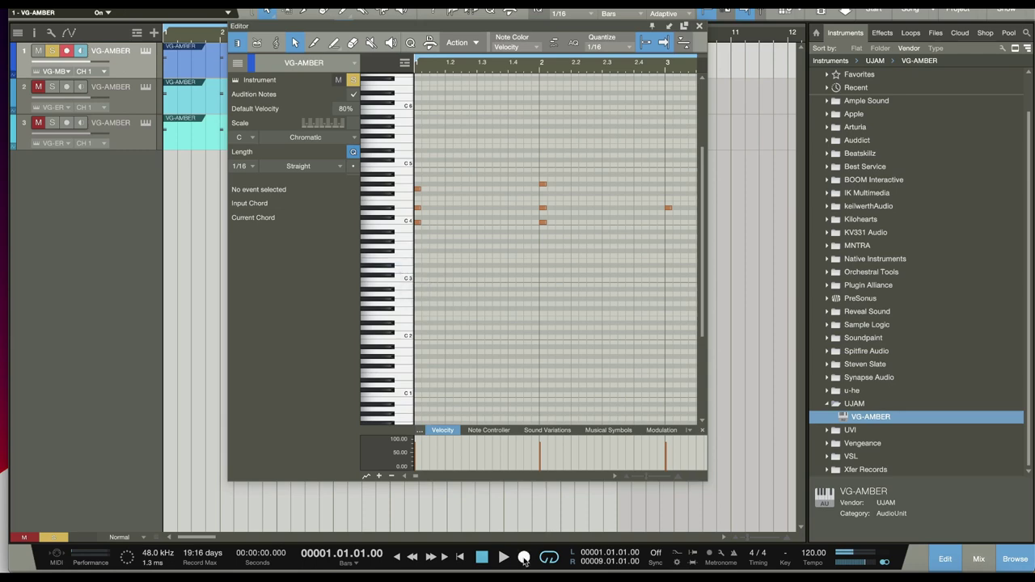
Reopen the first track's VG-AMBER instrument and toggle Latch off and on again.
key(F11)
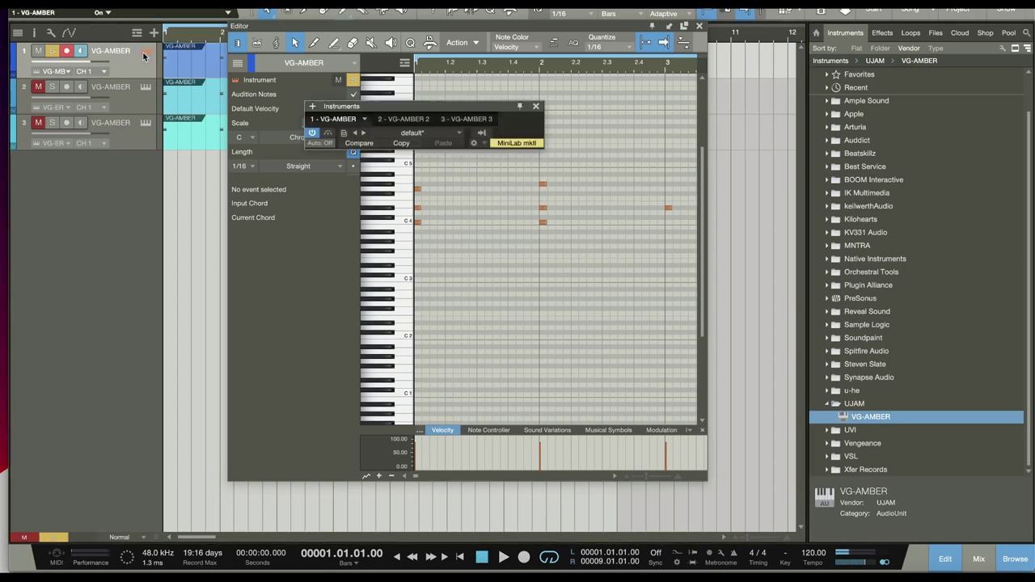
click(786, 218)
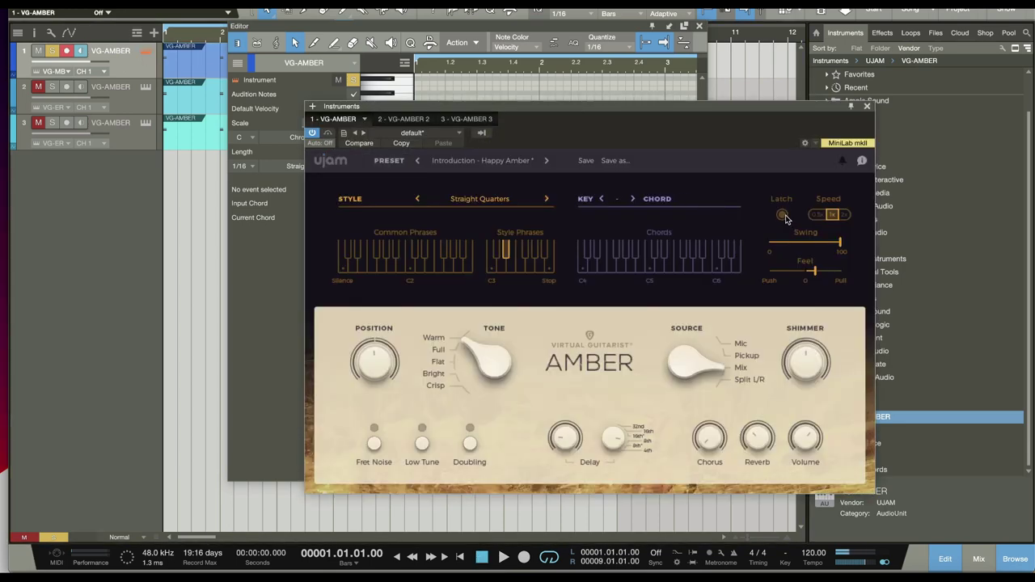
click(783, 216)
Play the song with Doubling turned on and choose the E3 style phrase.
click(469, 425)
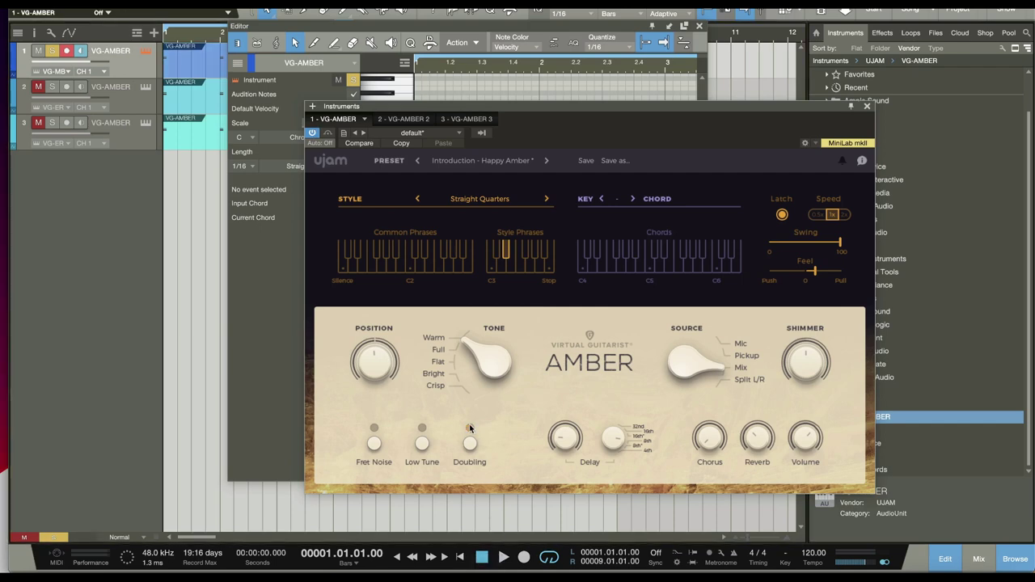
click(503, 558)
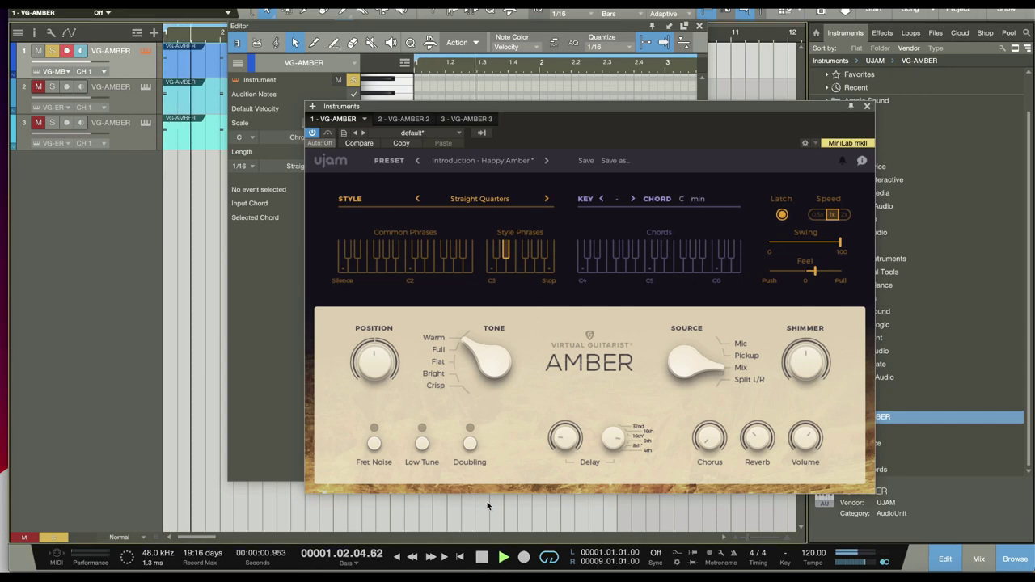
click(470, 428)
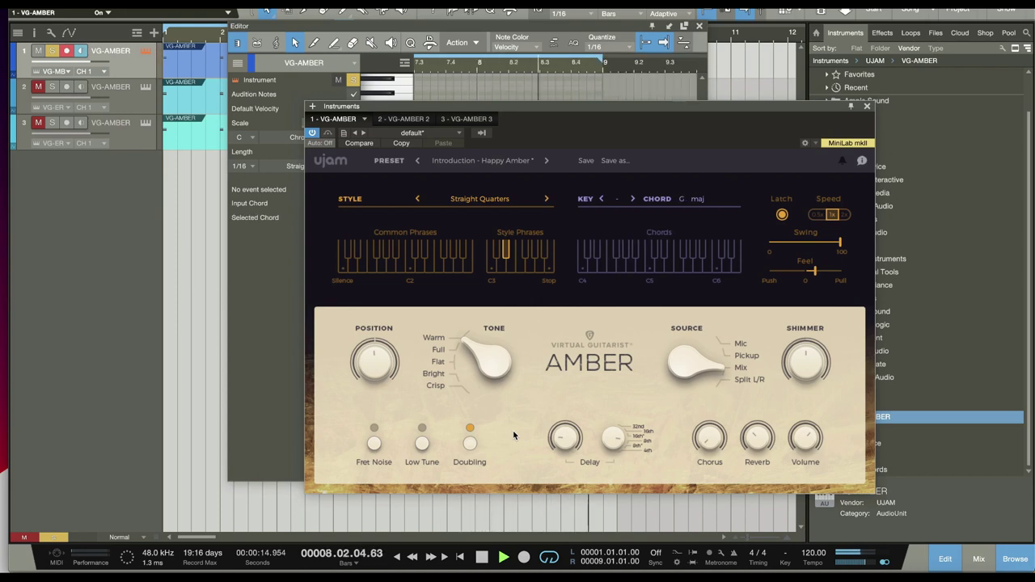
click(511, 269)
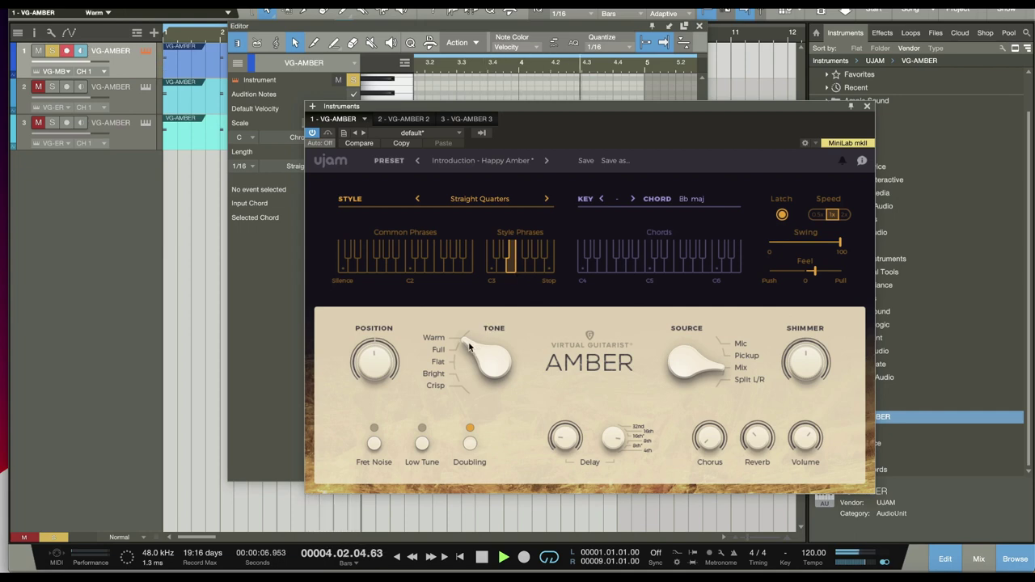
Audition the Tone settings Full, Flat, Bright and Crisp during playback, and stop the song.
drag(469, 347, 465, 354)
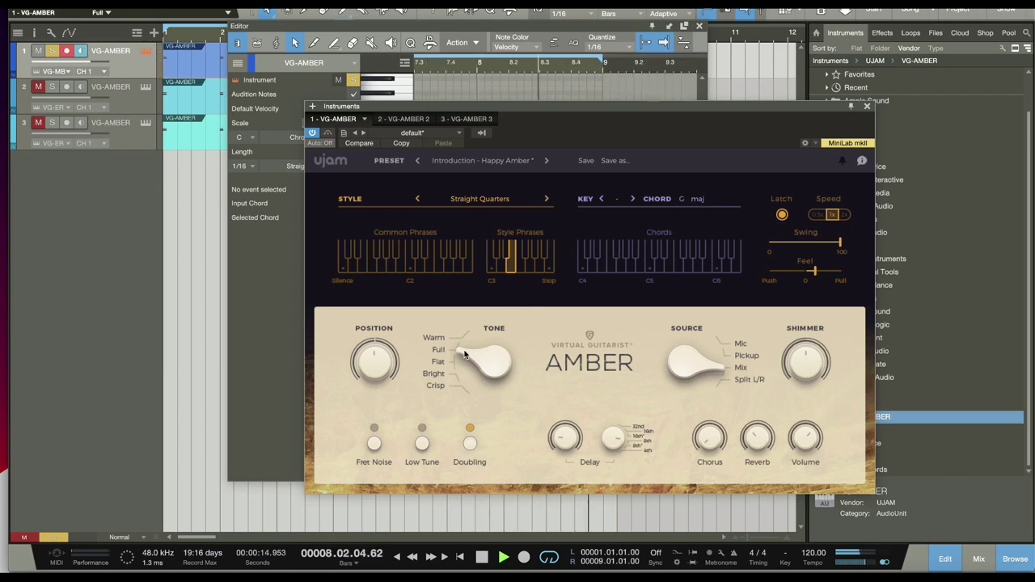
drag(464, 354, 461, 358)
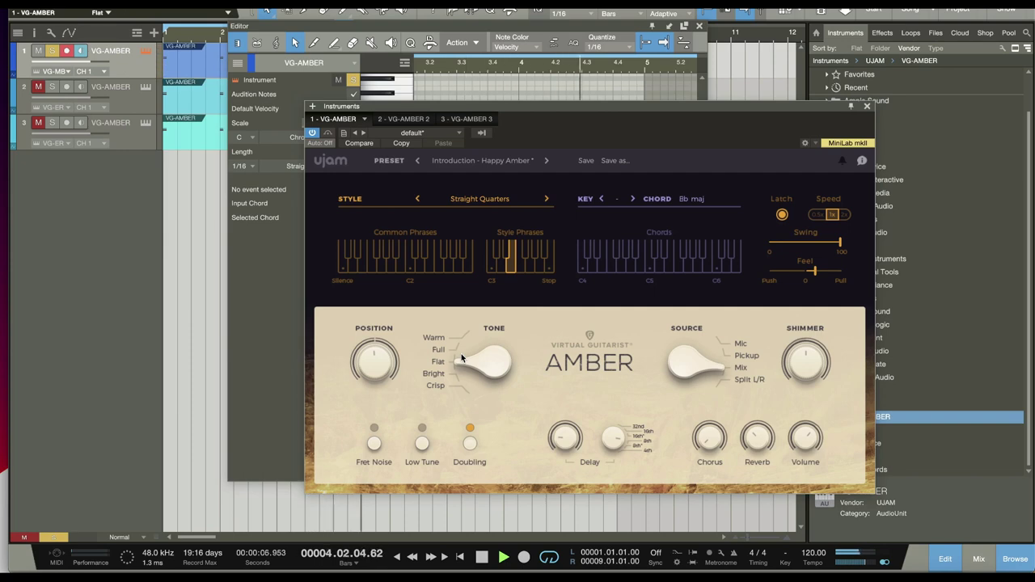
drag(461, 354, 459, 367)
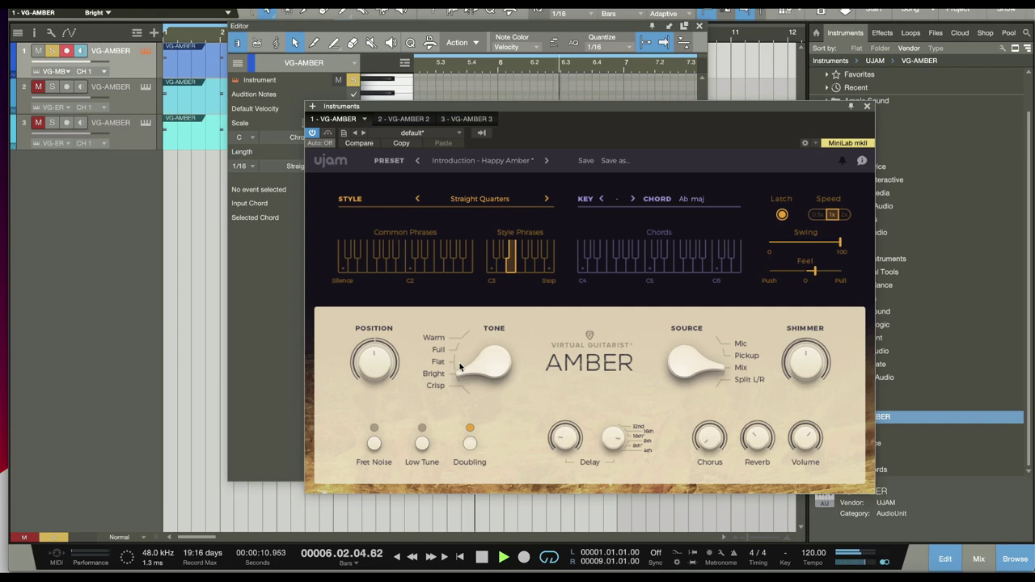
drag(459, 367, 464, 382)
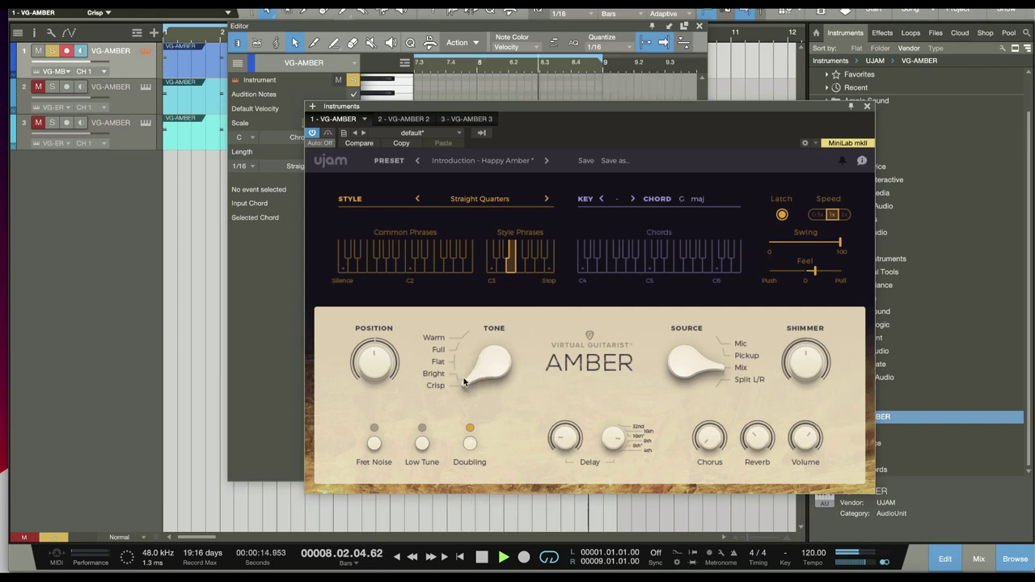
click(481, 558)
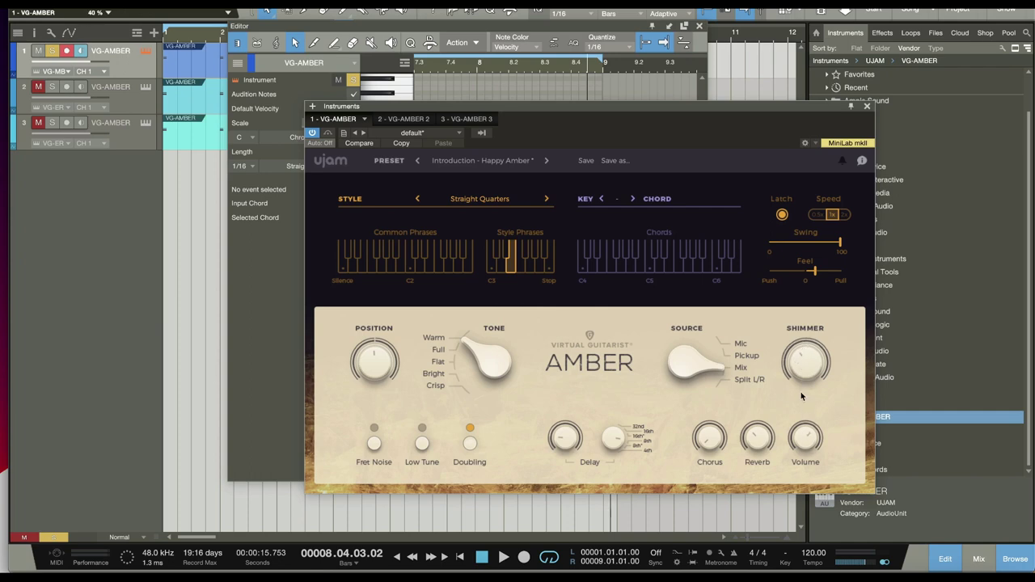
Play the song from the start with Shimmer at 0%, stop it, and set Shimmer to 52%.
click(461, 558)
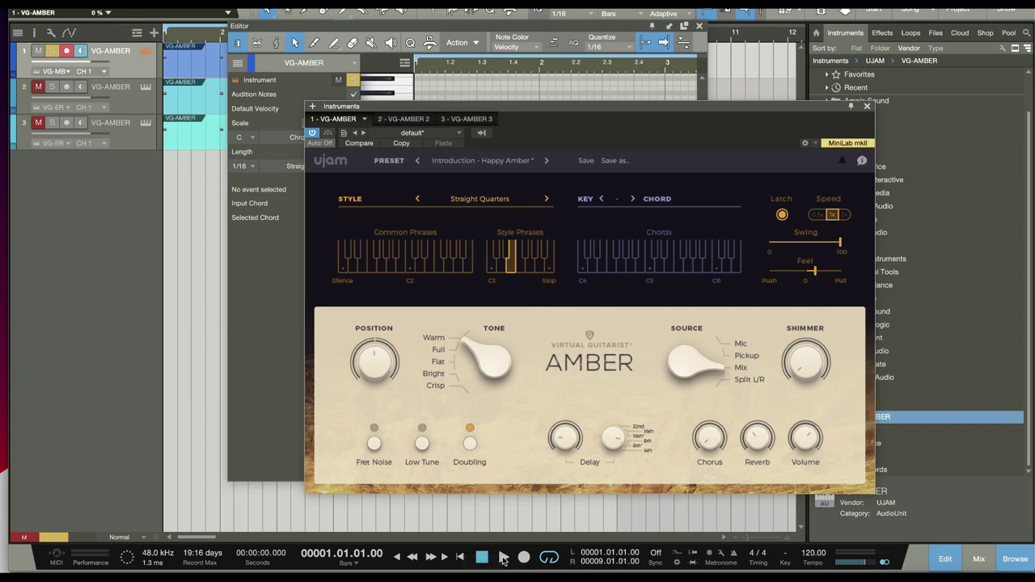
click(502, 558)
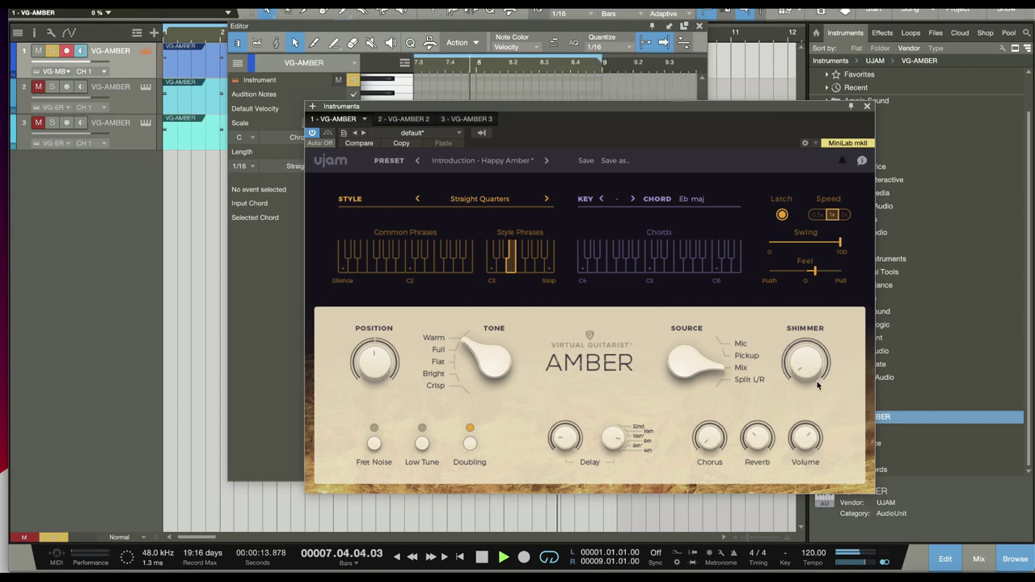
key(space)
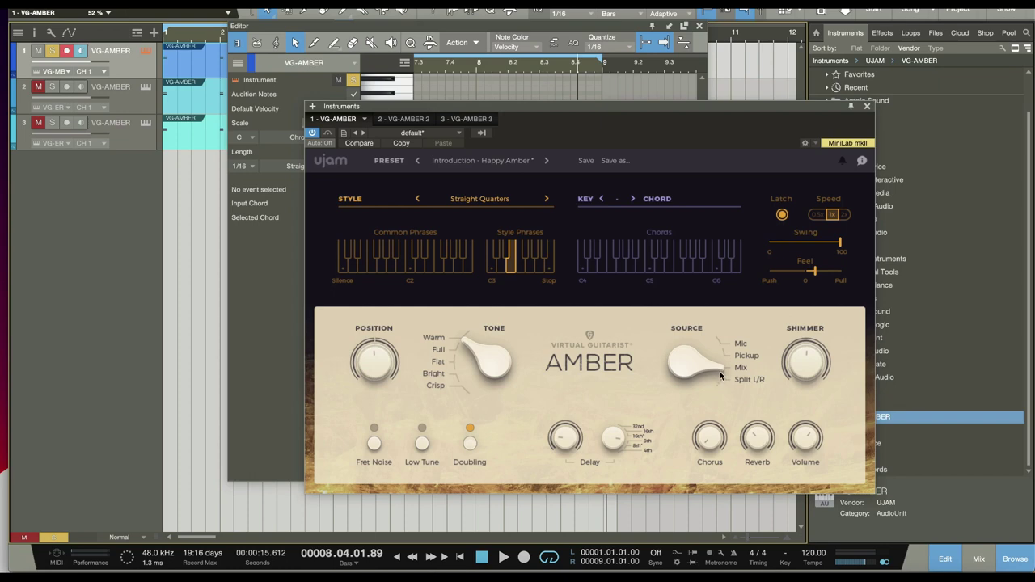
Return to the song's start and try the Source at Split L/R, ending on Mic.
drag(721, 375, 722, 353)
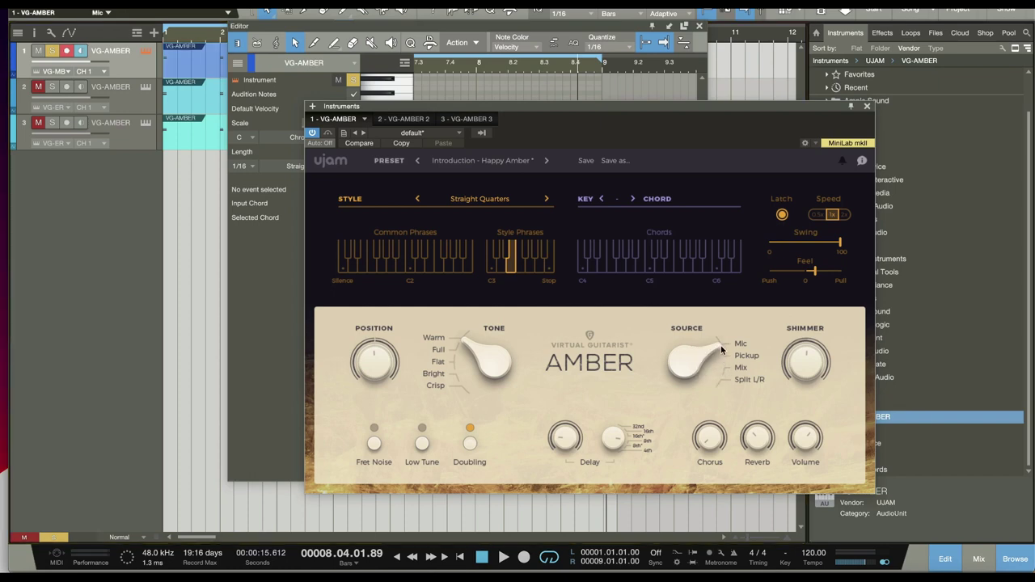
click(461, 558)
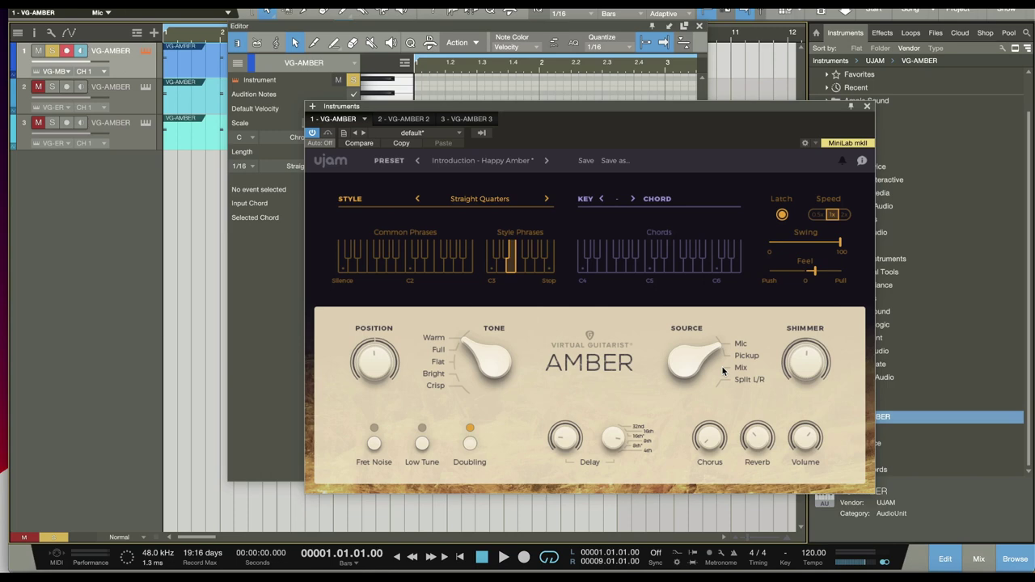
drag(716, 353, 719, 372)
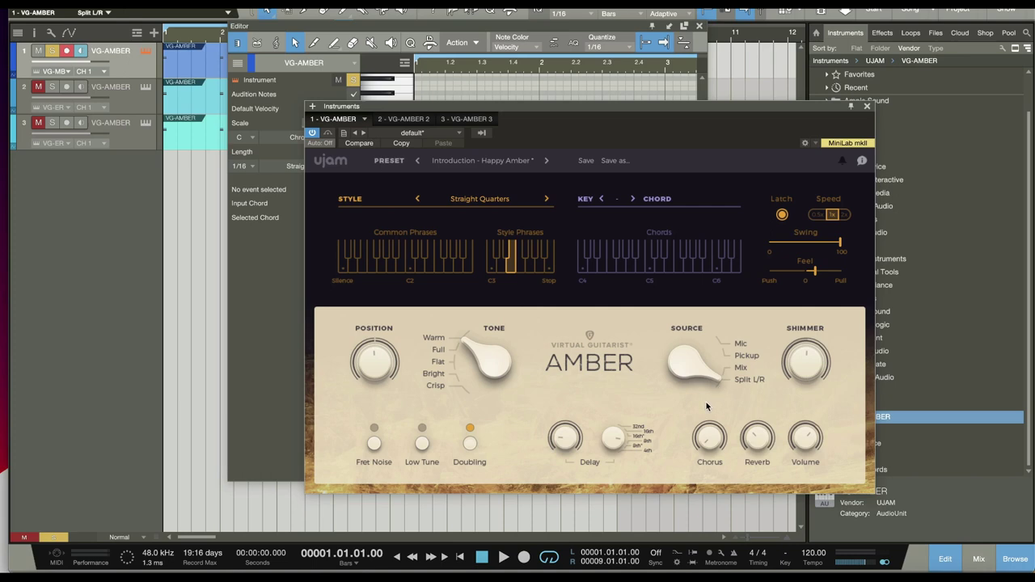
drag(705, 377, 715, 324)
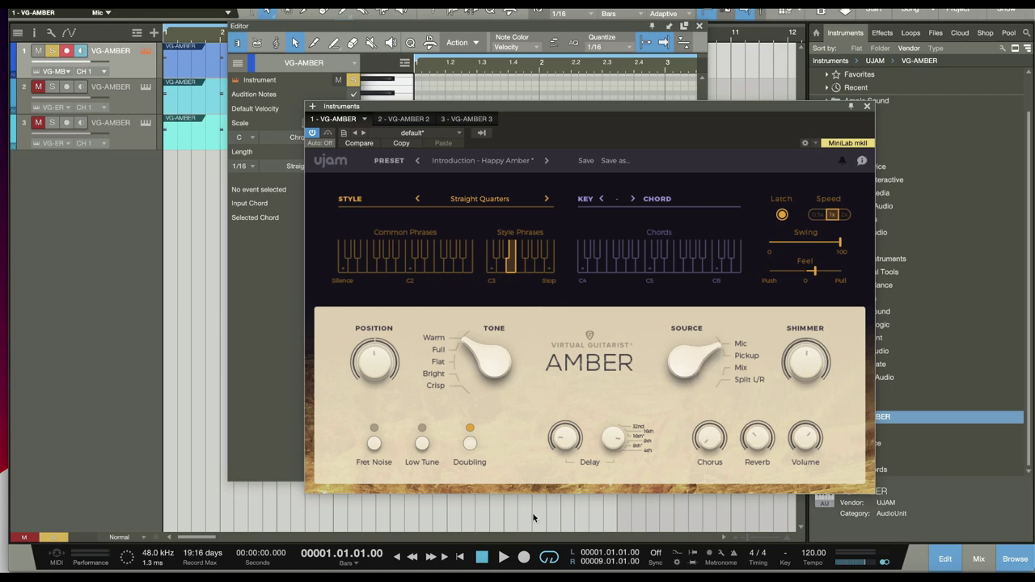
Play the song, audition the Source at Pickup, Mix and Split L/R, stop playback, and return the Source to Mix.
click(503, 560)
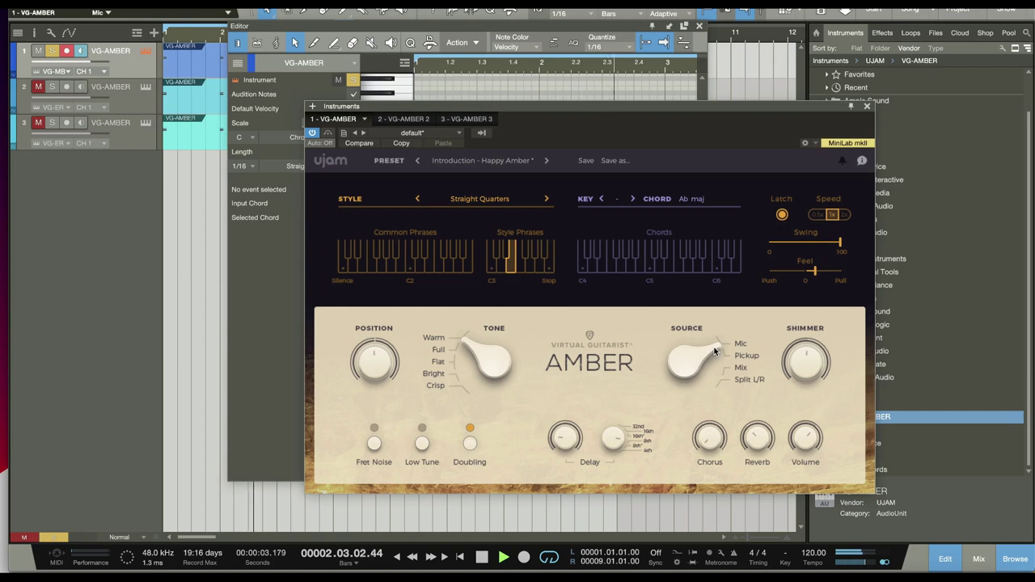
drag(715, 350, 719, 356)
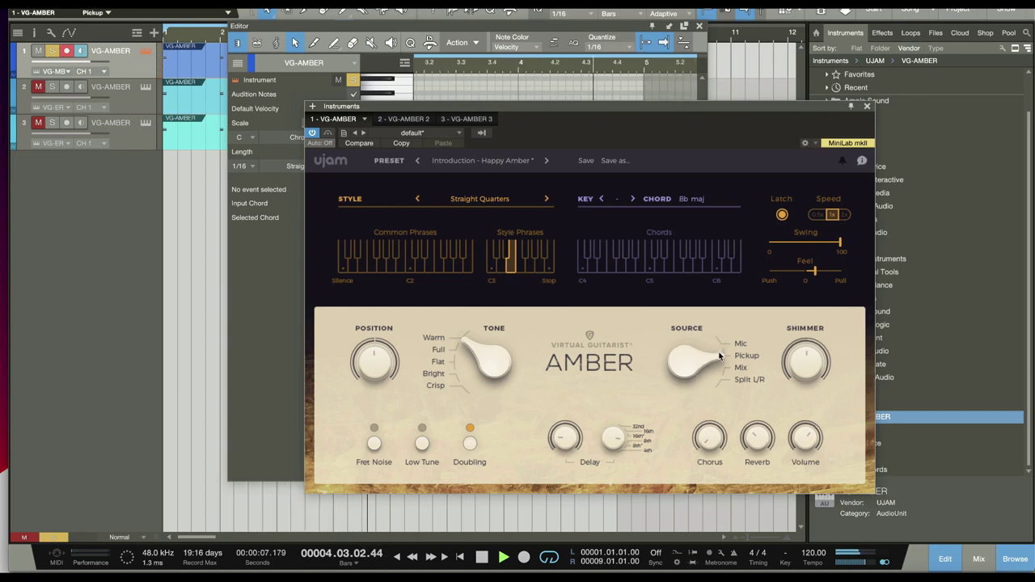
drag(720, 363, 719, 365)
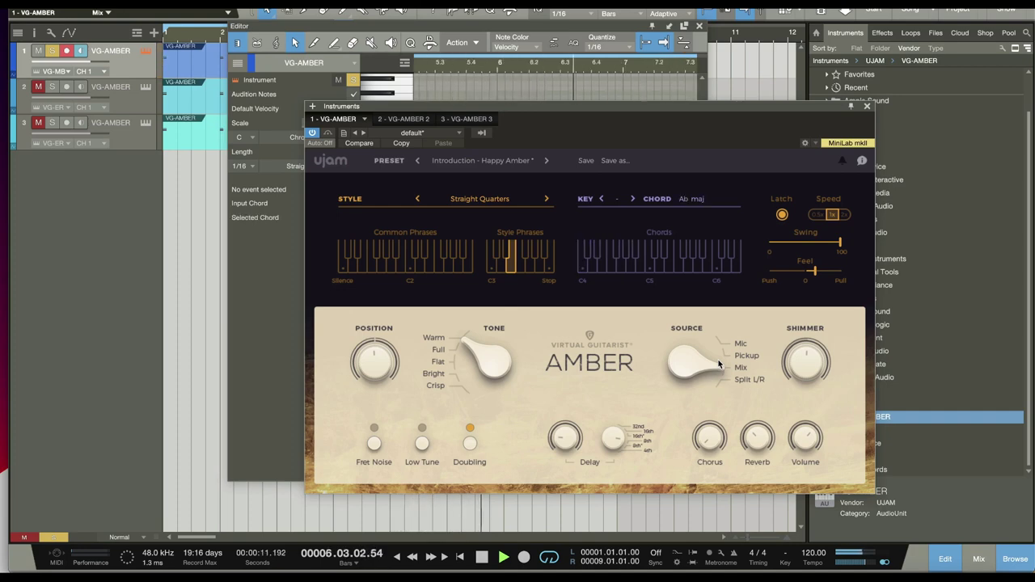
drag(719, 365, 716, 372)
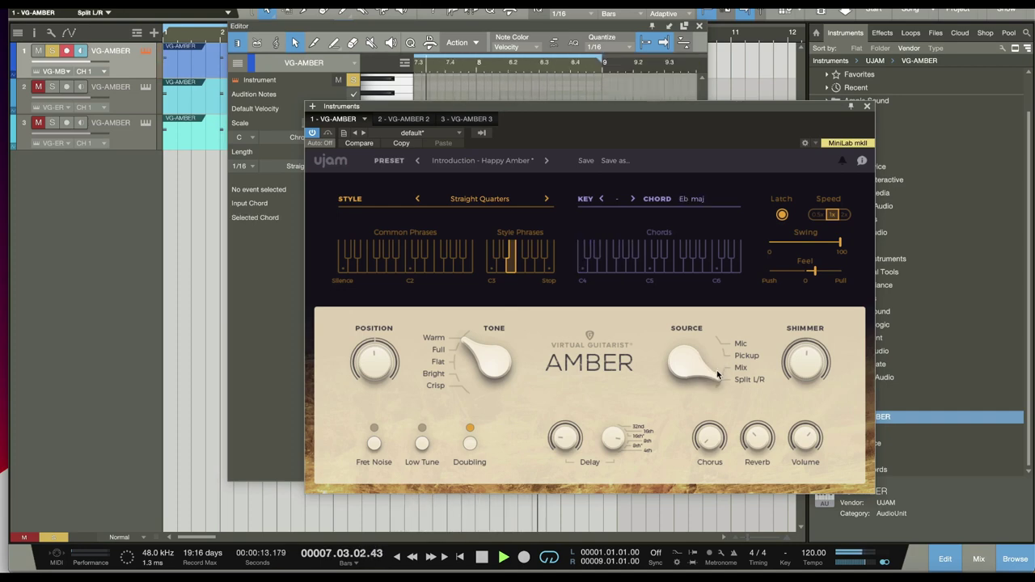
click(483, 561)
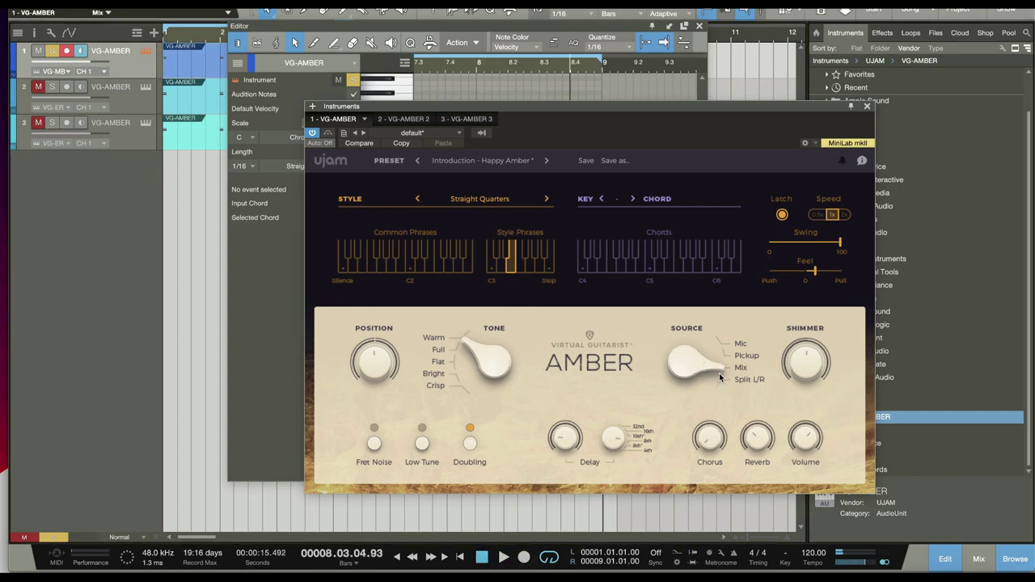
mouse_move(719, 373)
mouse_down()
mouse_move(713, 357)
mouse_move(725, 365)
mouse_up()
drag(718, 360, 721, 371)
Replay the song from the start and compare the Source settings Mic, Pickup, Mix and Split L/R, ending on Mix.
click(459, 556)
click(503, 556)
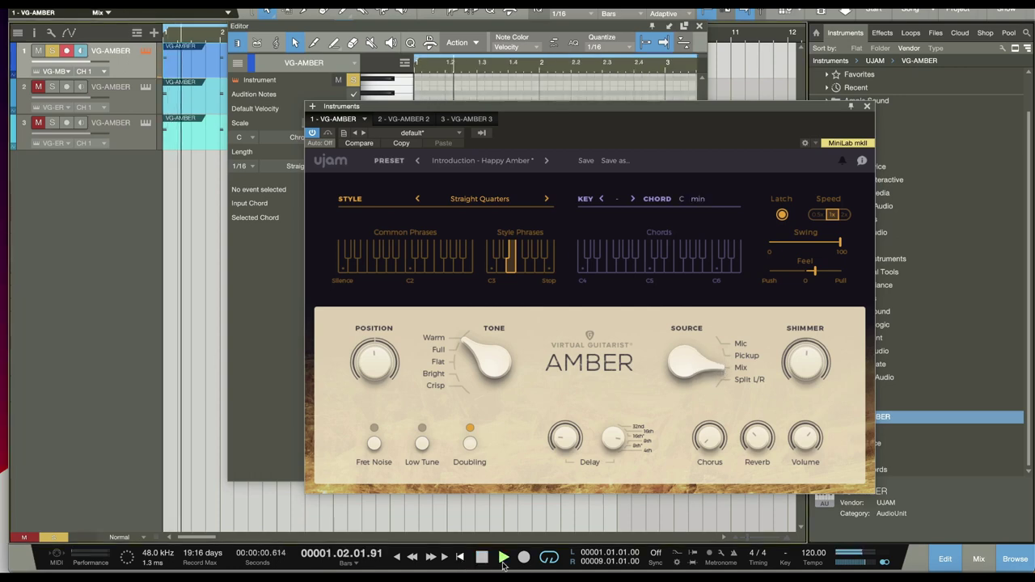
click(738, 344)
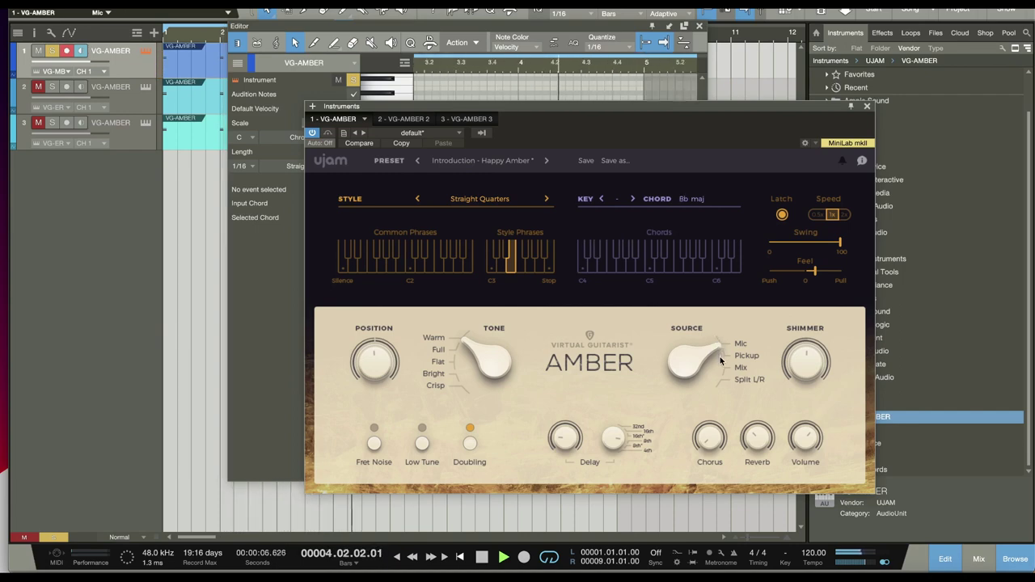
click(721, 354)
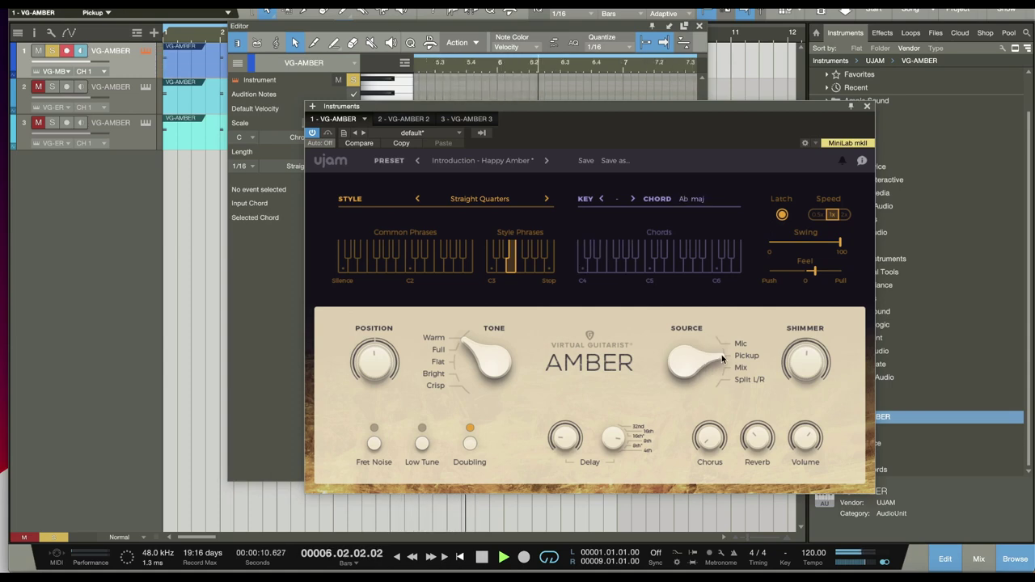
click(723, 369)
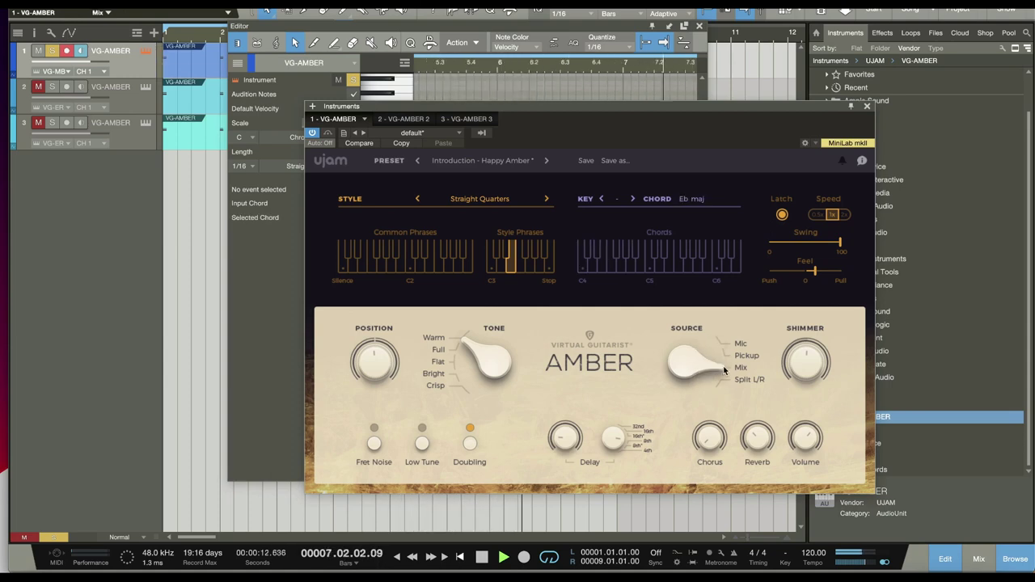
click(725, 379)
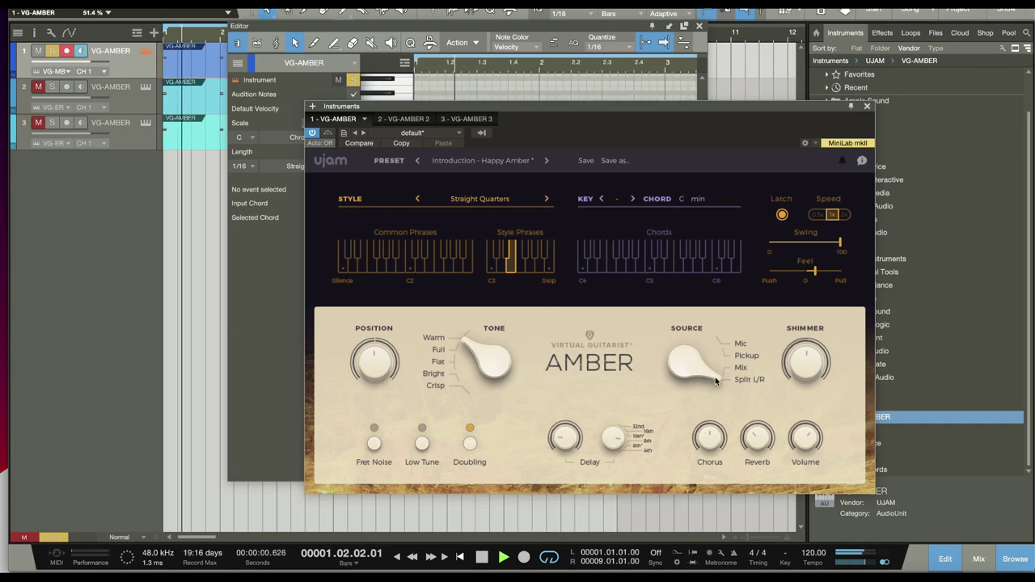
click(723, 369)
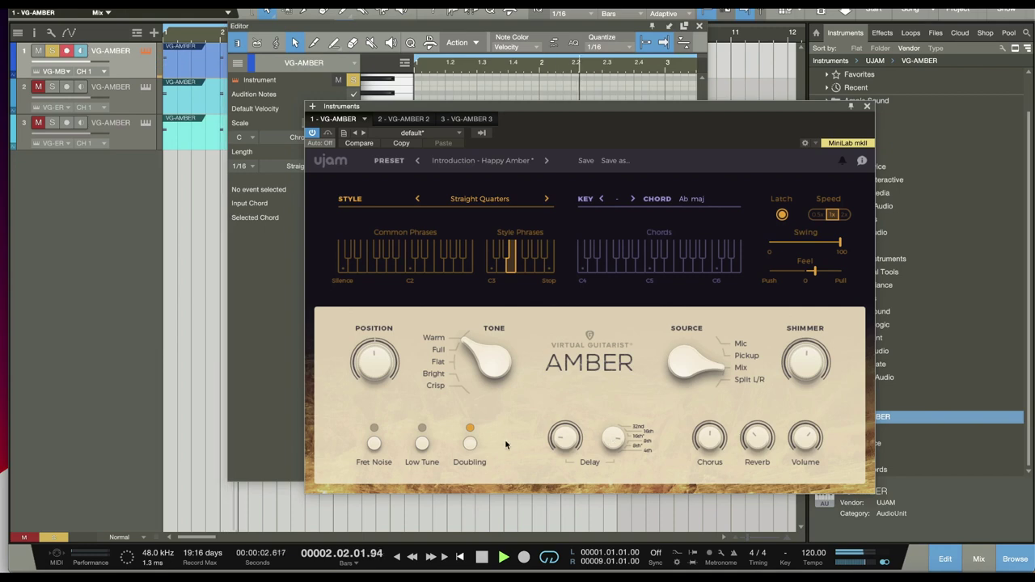
Turn on Low Tune and Fret Noise during playback, and stop the song.
click(421, 444)
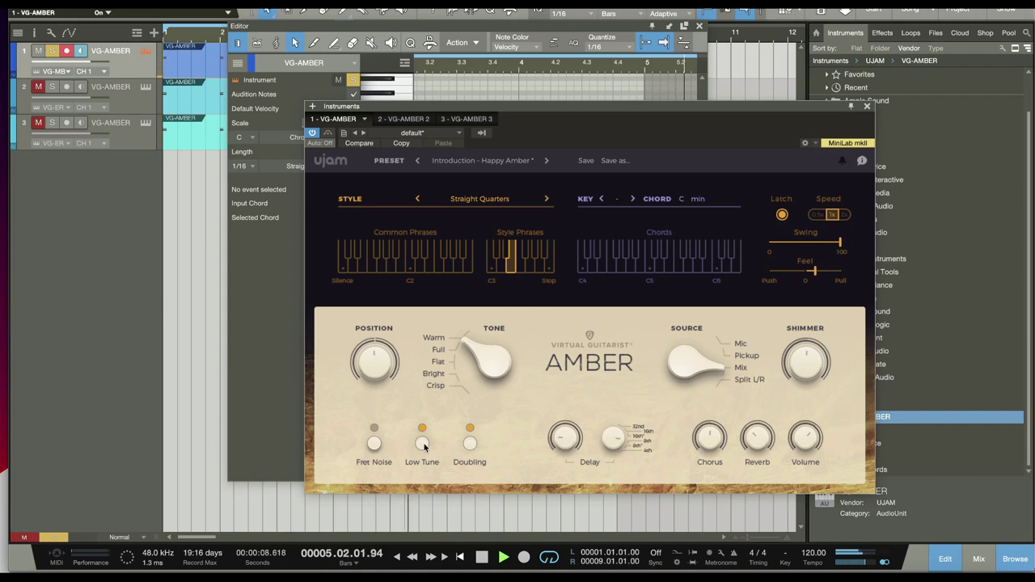
click(375, 444)
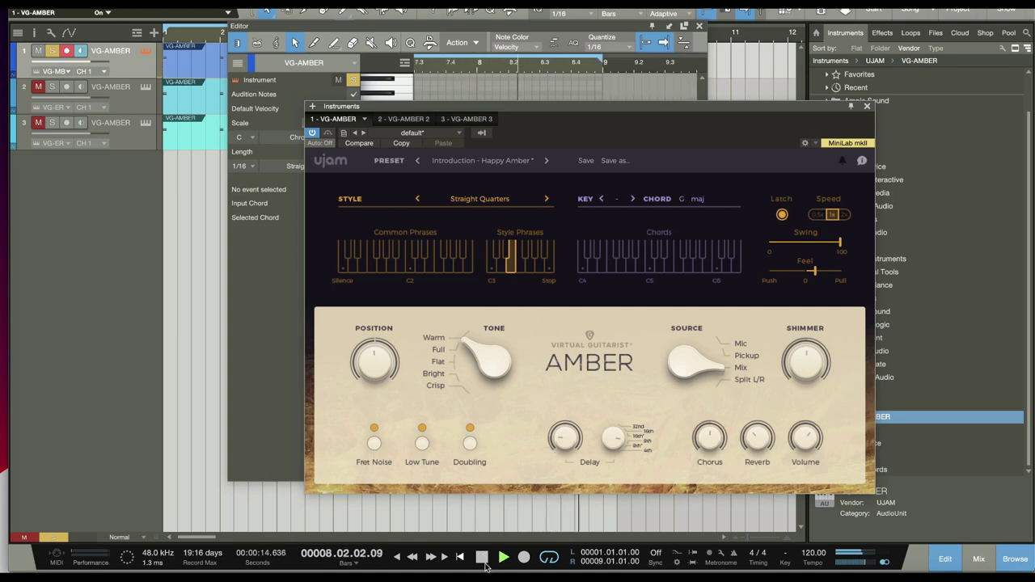
click(483, 558)
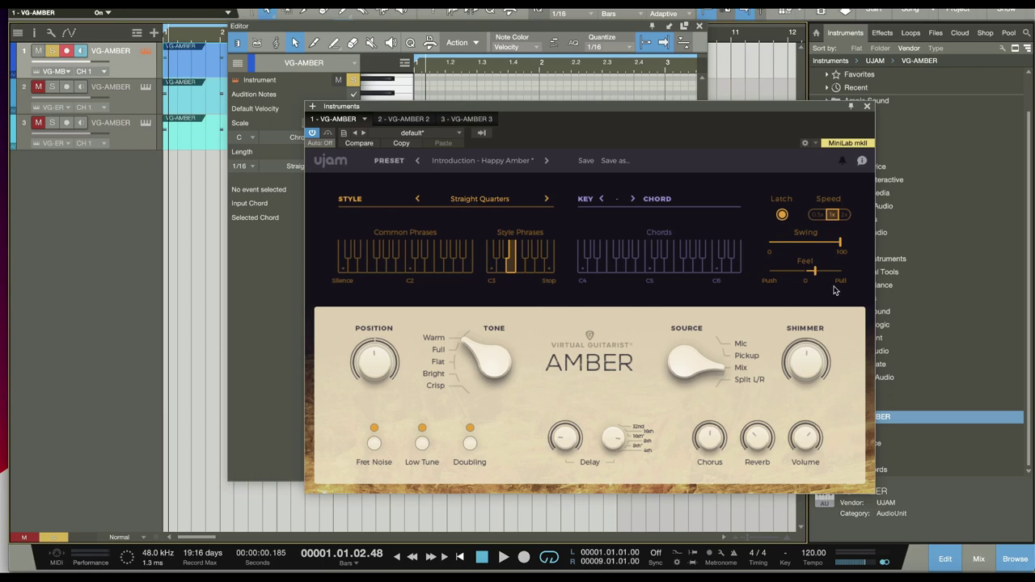
Solo the third VG-AMBER track, open its AMBER instrument, and play the song from the start.
click(124, 102)
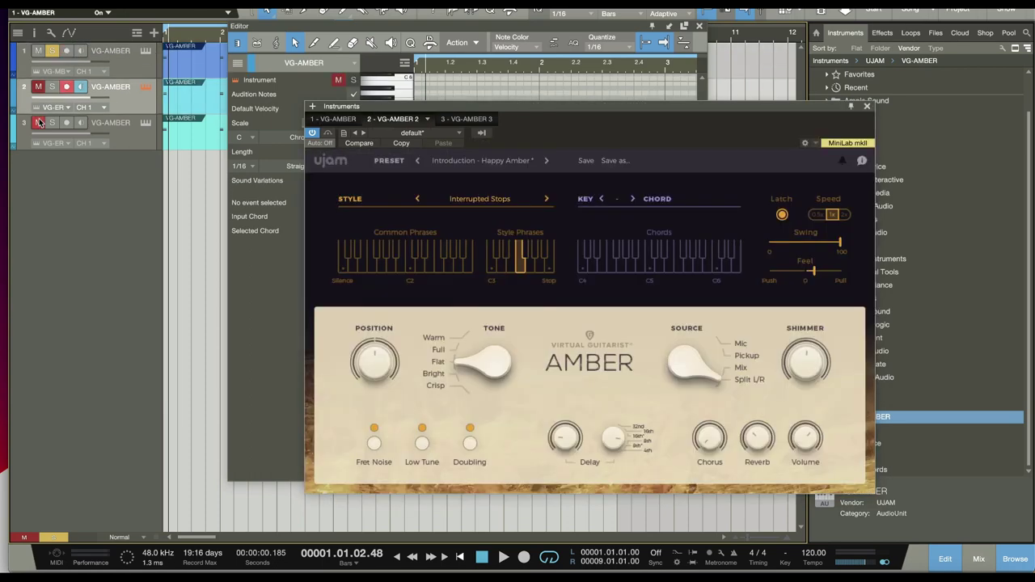
click(41, 123)
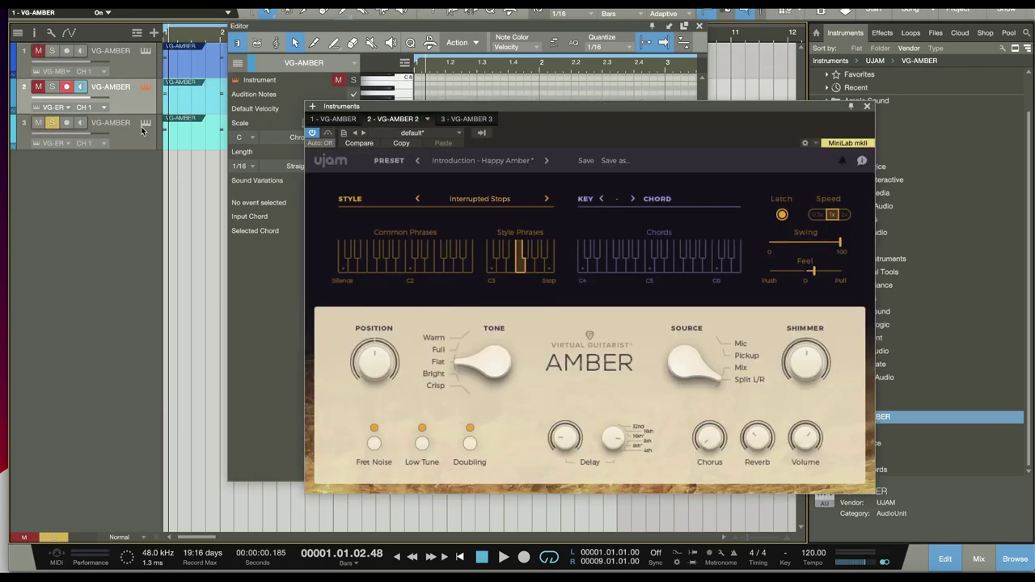
click(135, 136)
click(461, 557)
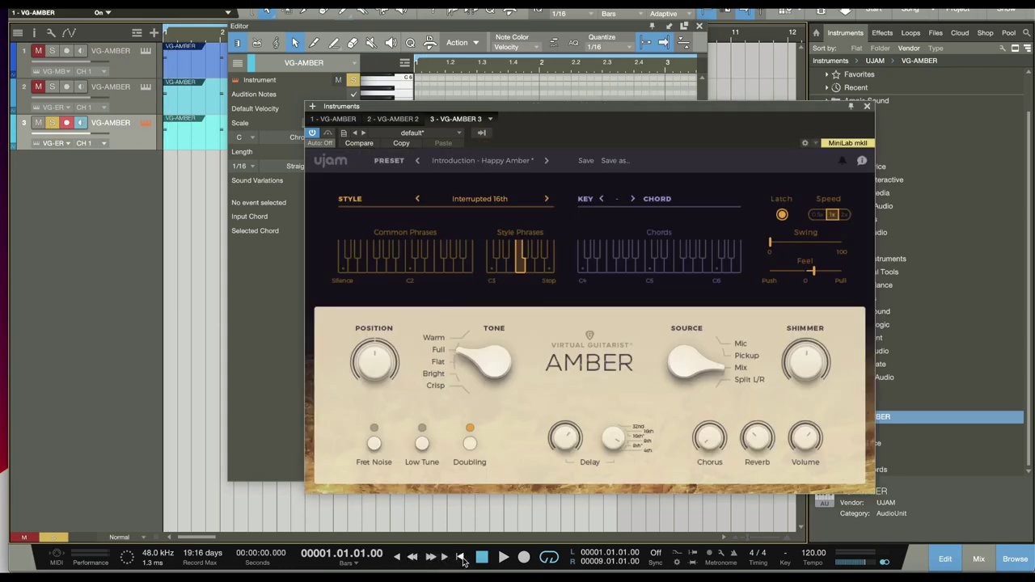
click(501, 558)
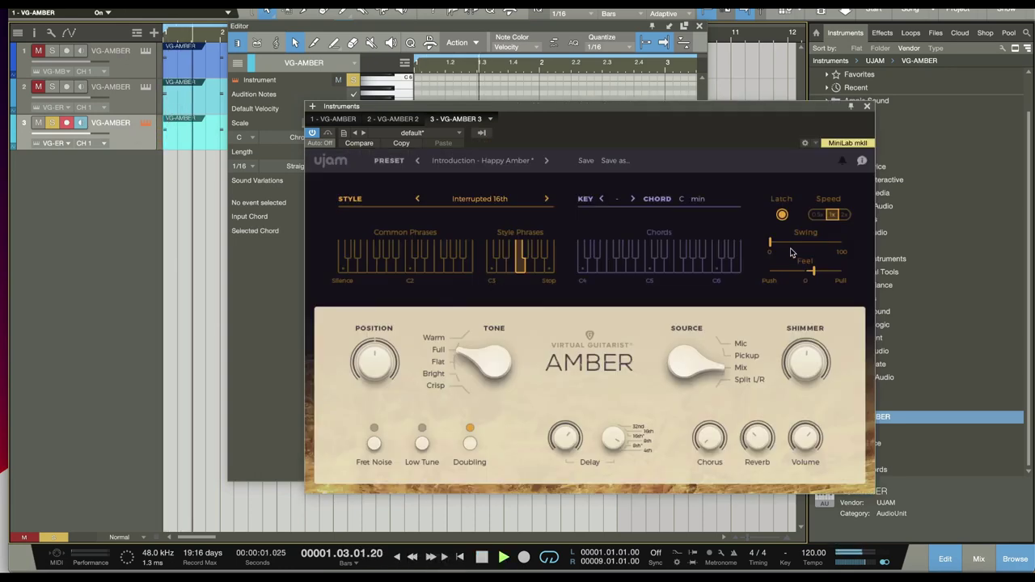
Audition Swing at 44% and 100% before lowering it, try Feel at -100%, set Feel to 31%, and stop playback.
drag(773, 247, 803, 249)
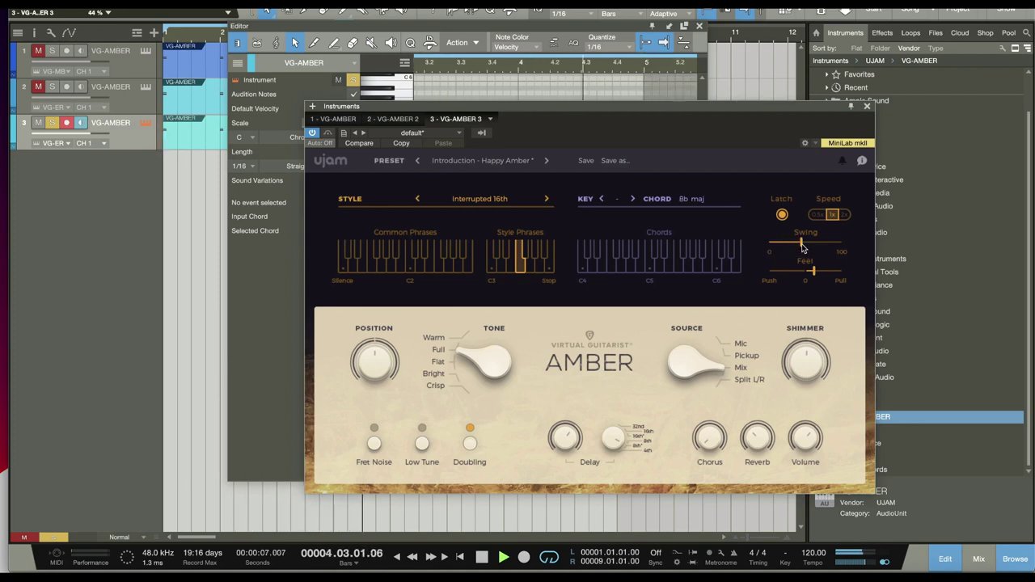
drag(803, 248, 849, 249)
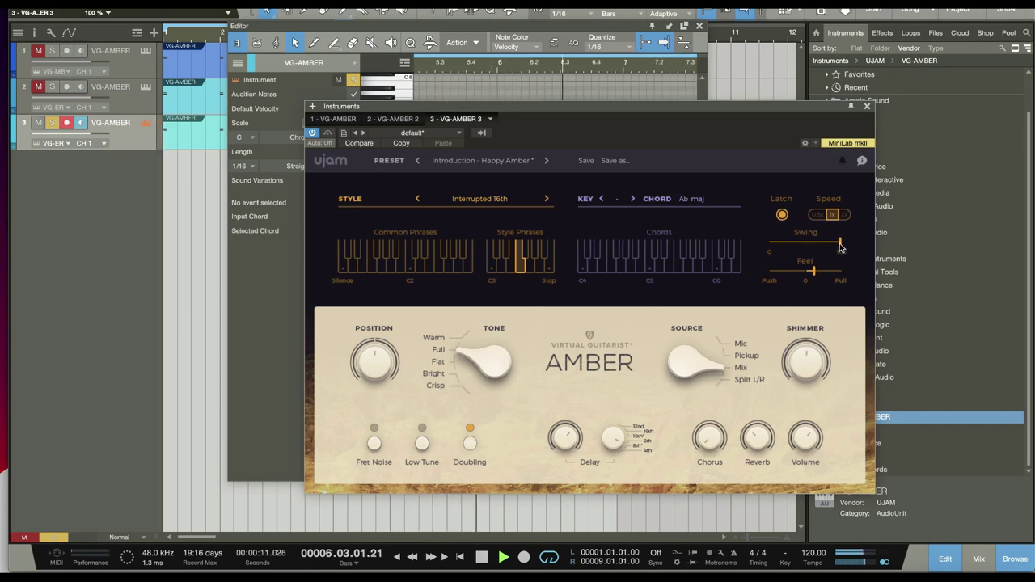
drag(841, 248, 772, 278)
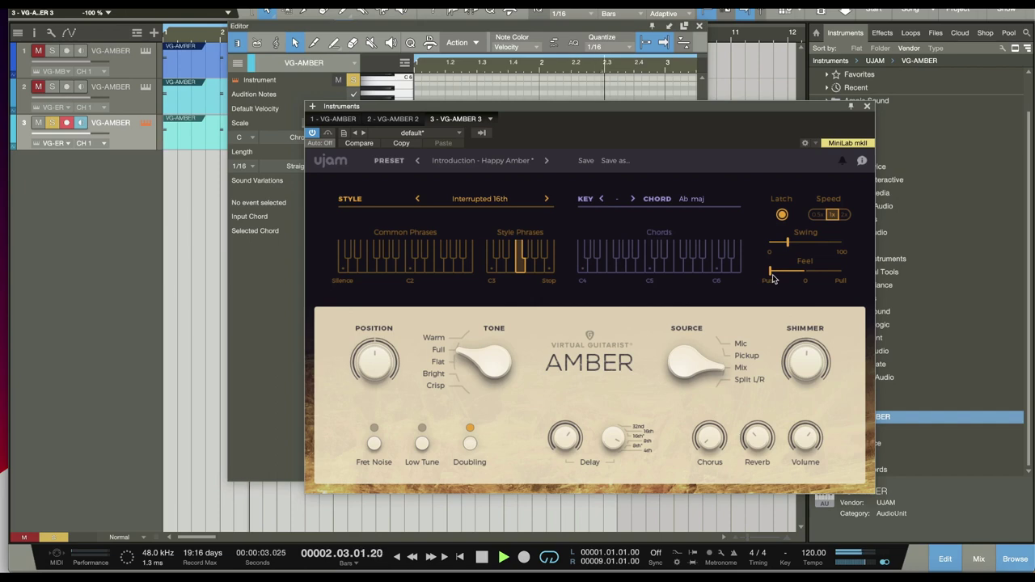
drag(772, 278, 815, 274)
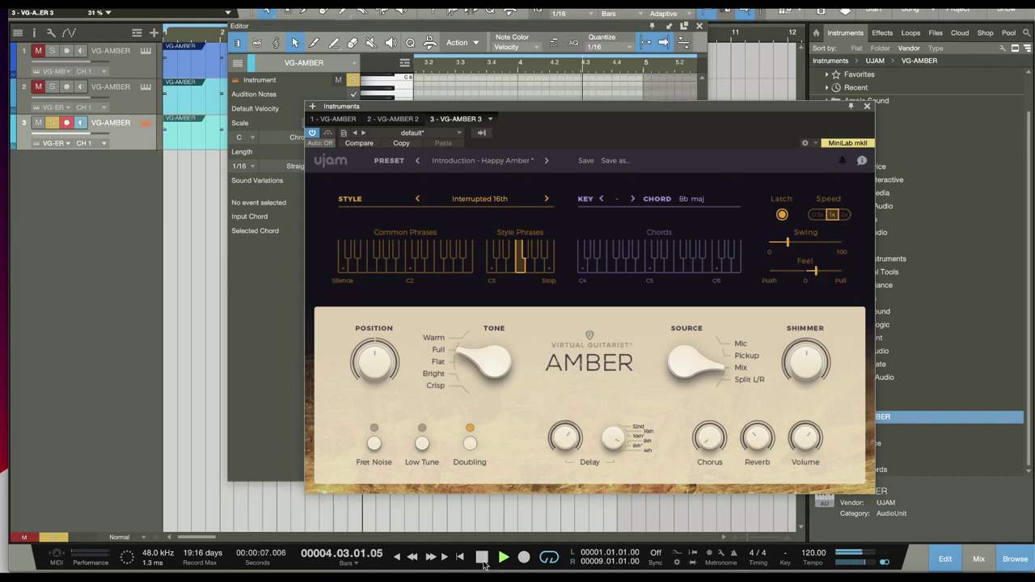
click(483, 559)
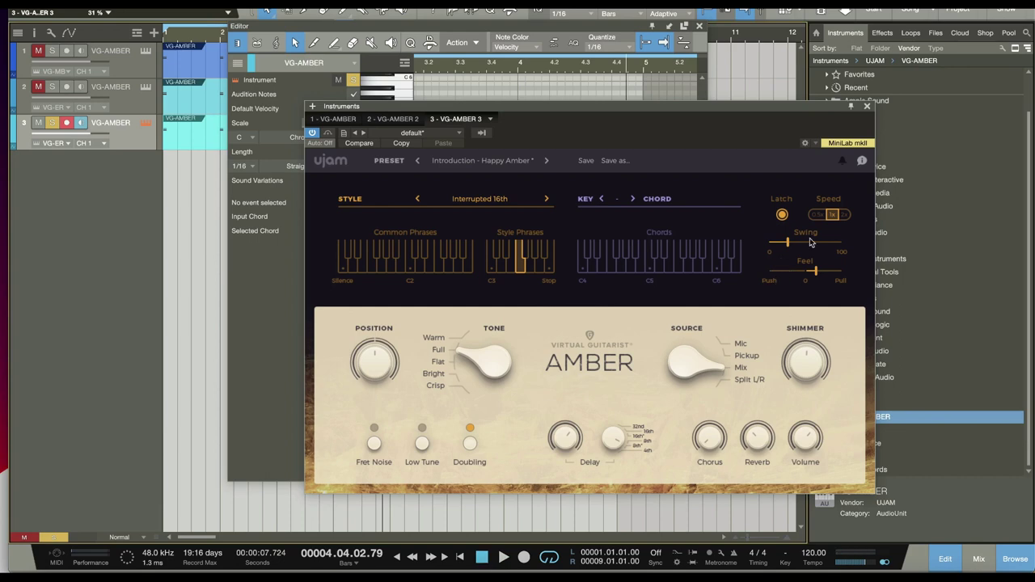
Close track 3's instrument, open the second track's AMBER to look through its list of styles, and close it.
drag(686, 111, 656, 108)
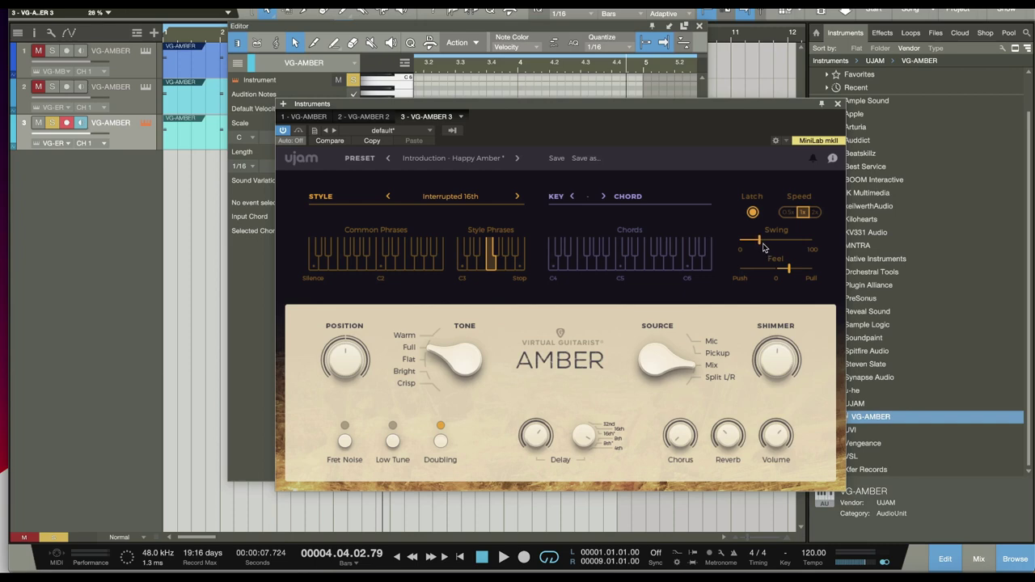
click(838, 107)
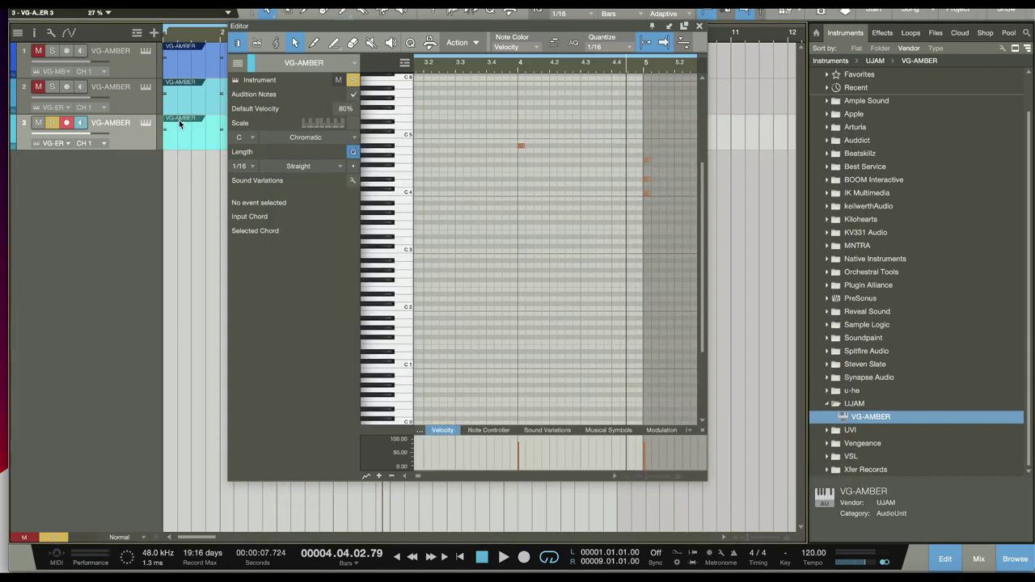
click(135, 107)
click(145, 88)
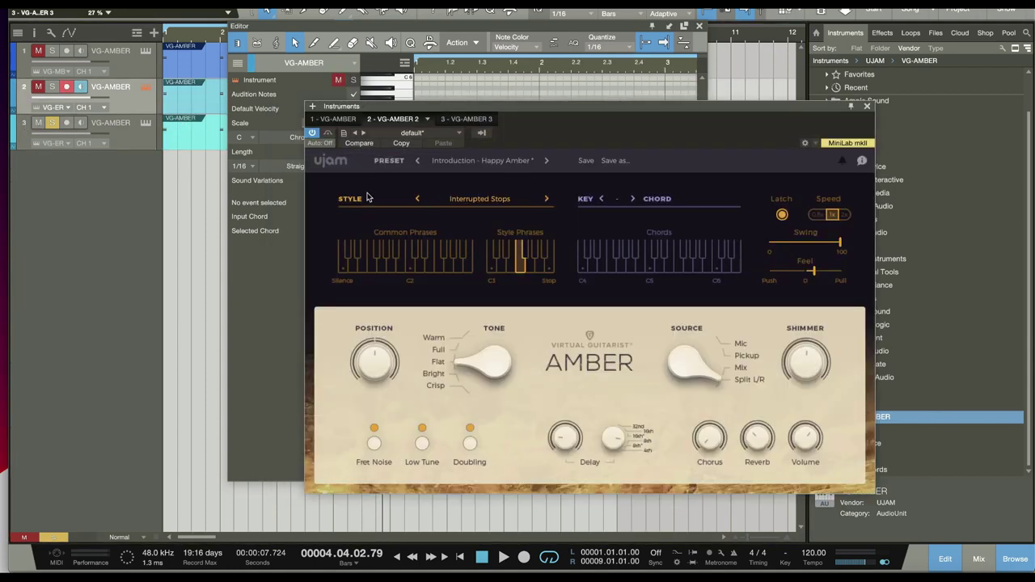
click(480, 198)
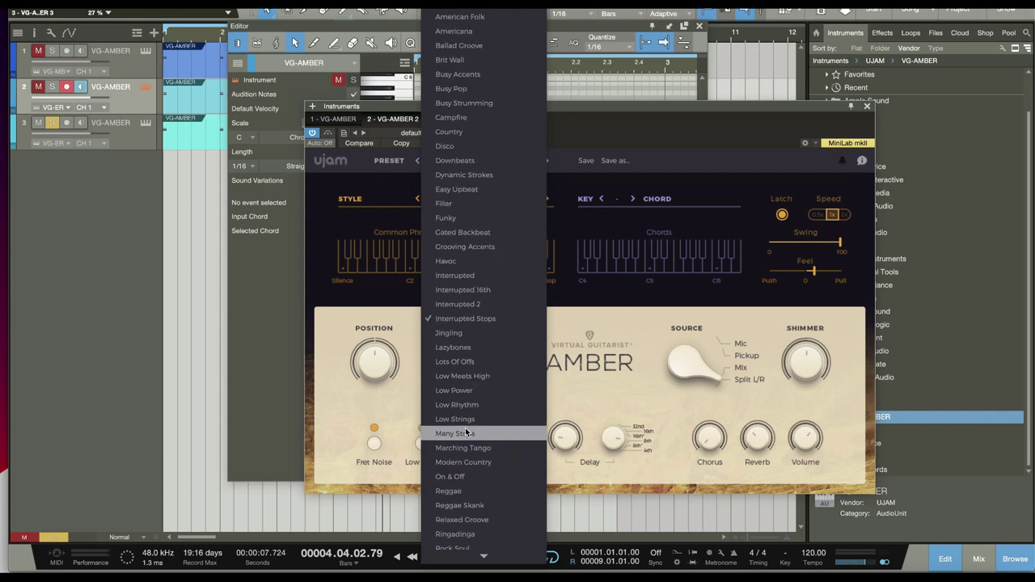
click(869, 107)
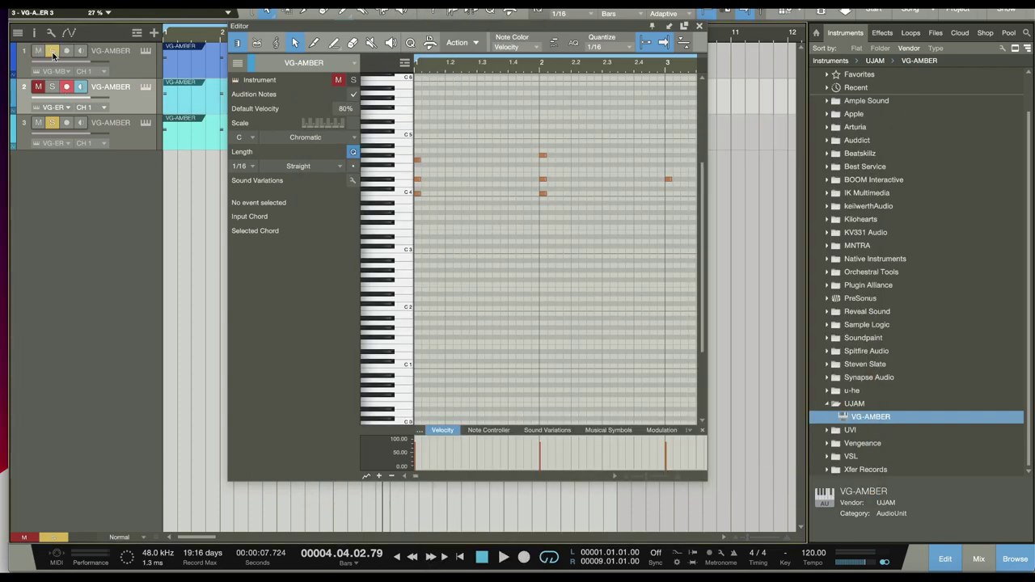
Solo the first VG-AMBER track, play the song with its AMBER in the American 80s style, and lower the Swing.
click(53, 55)
click(501, 558)
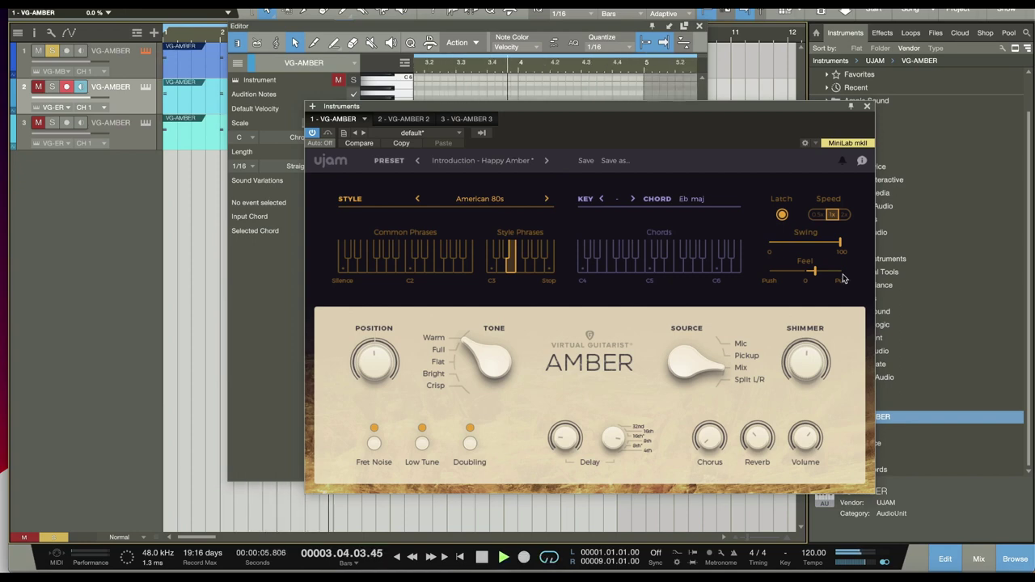
drag(839, 242, 787, 251)
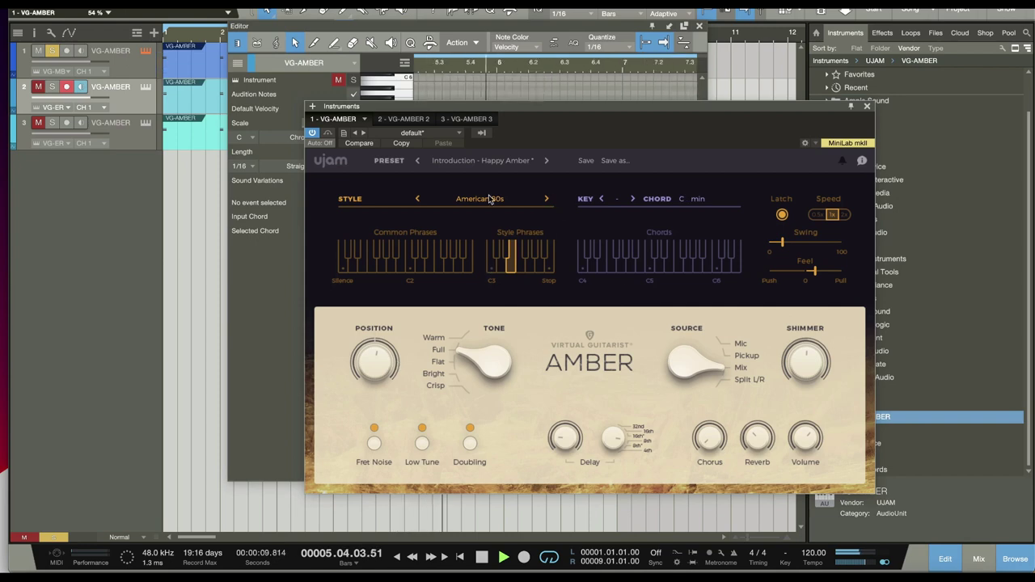
Audition the Common Phrases C2, E2, G2, B1 and G1 in the American 80s style during playback.
click(409, 267)
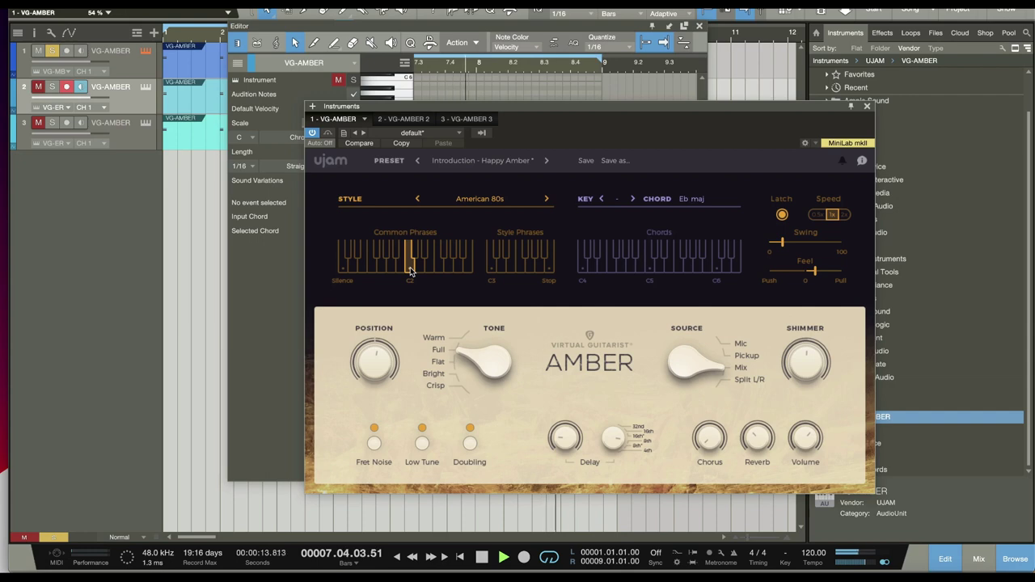
click(429, 271)
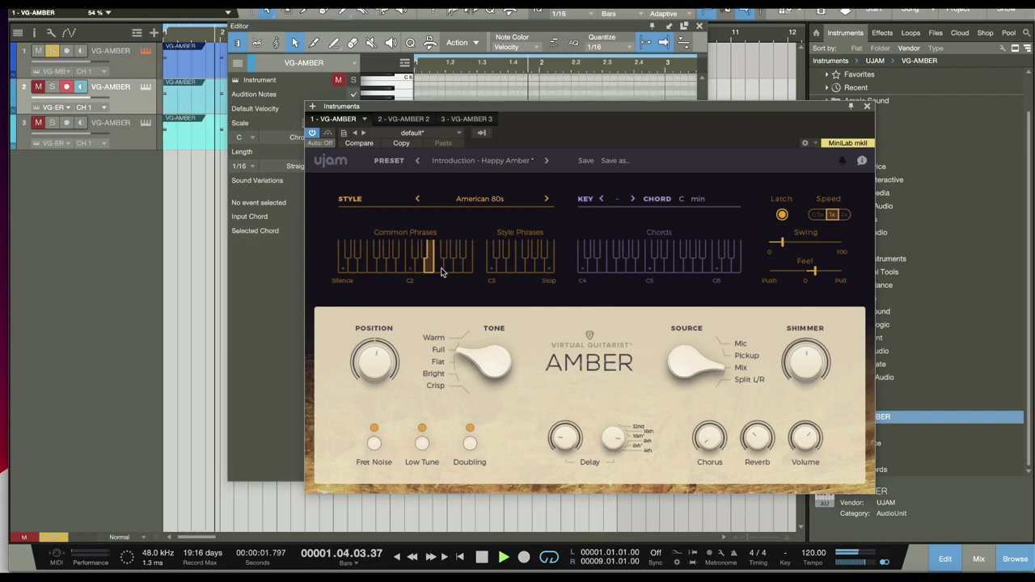
click(450, 271)
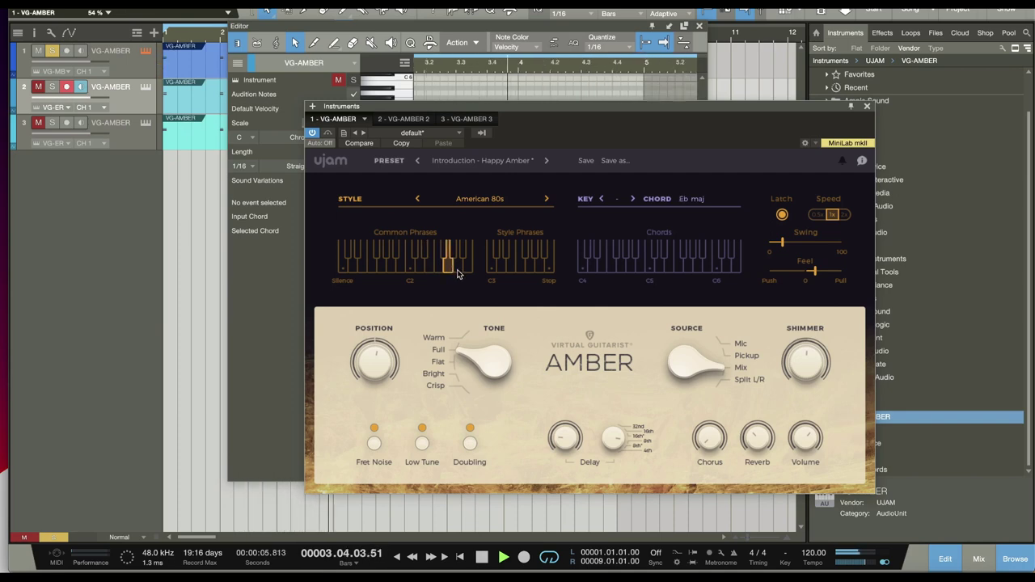
click(403, 271)
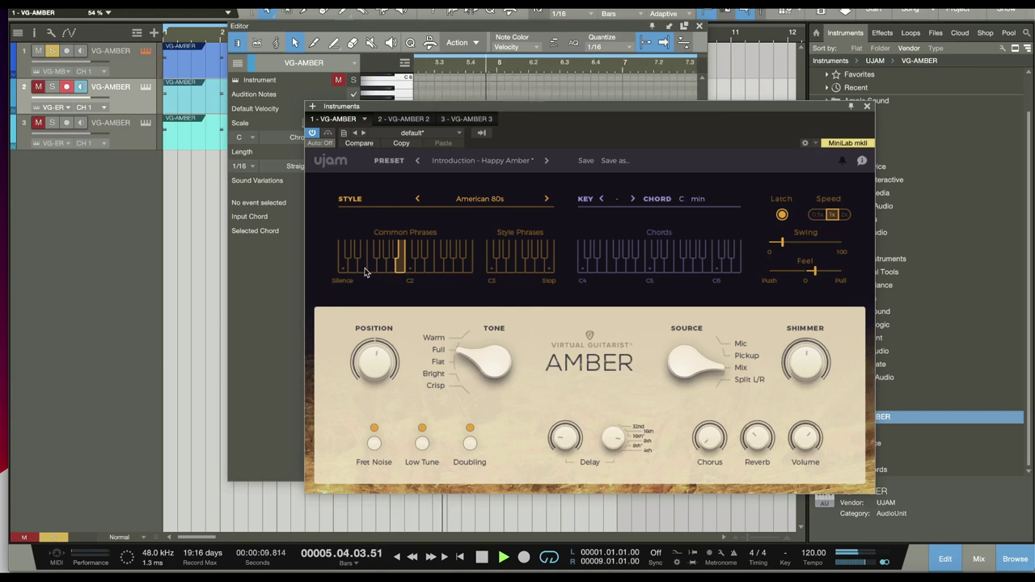
click(383, 271)
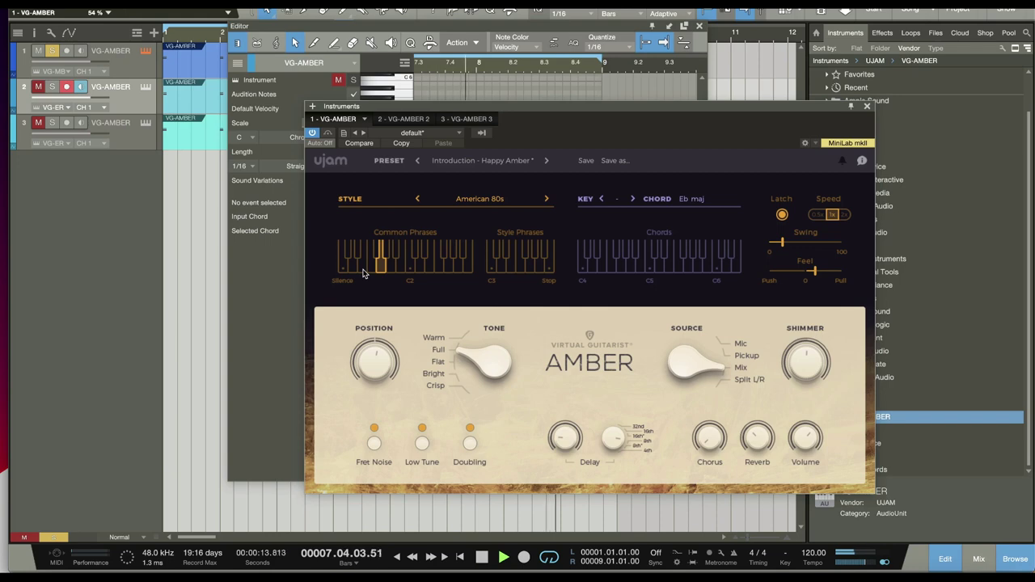
Audition the Common Phrase E1 in the American 80s style and stop playback.
click(364, 272)
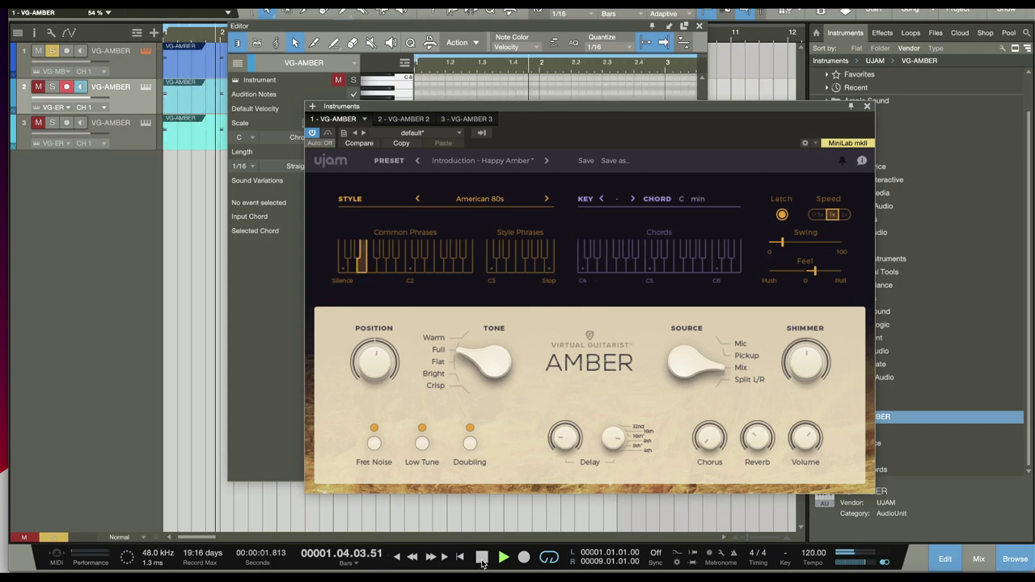
click(482, 558)
Play the second VG-AMBER track in the Interrupted Stops style, auditioning Common Phrases E2, A2, C#2, G#1 and E1, and stop playback.
click(118, 101)
key(space)
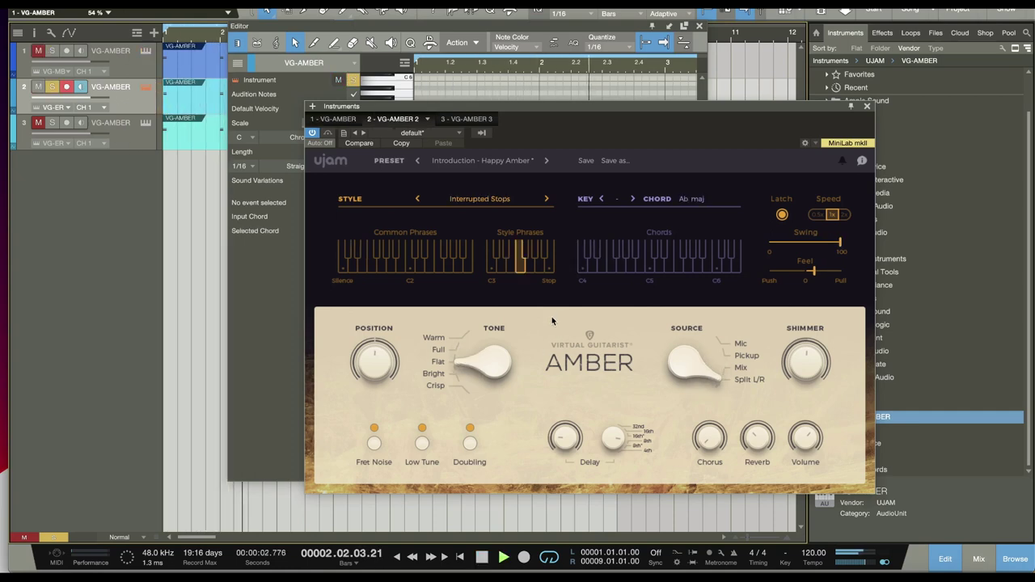
click(422, 443)
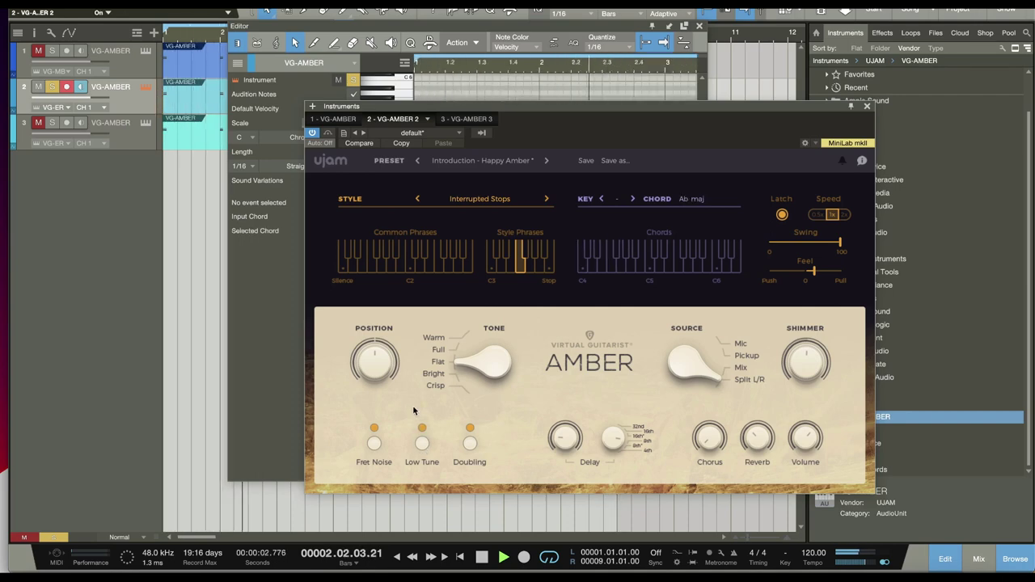
click(429, 270)
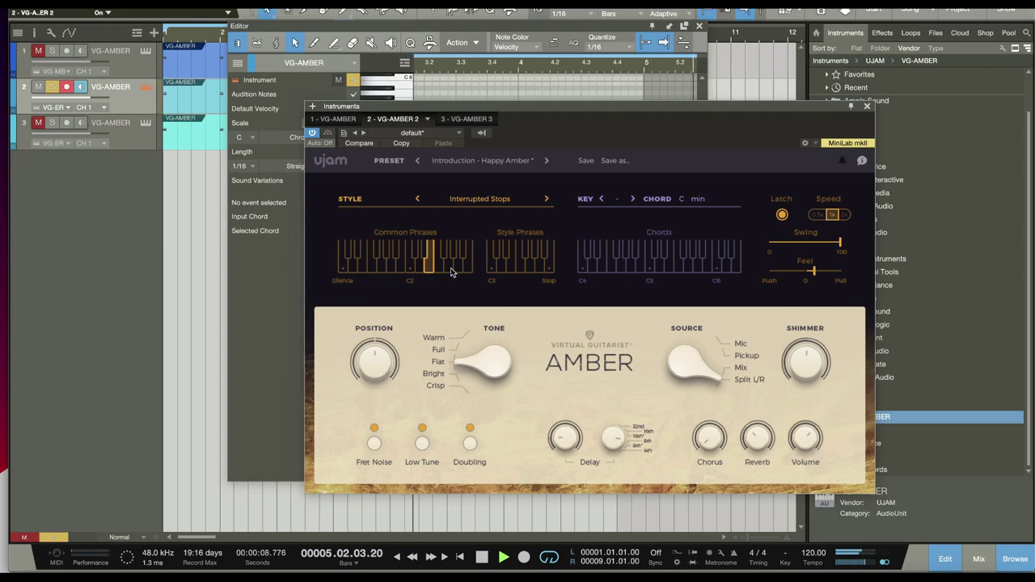
click(455, 269)
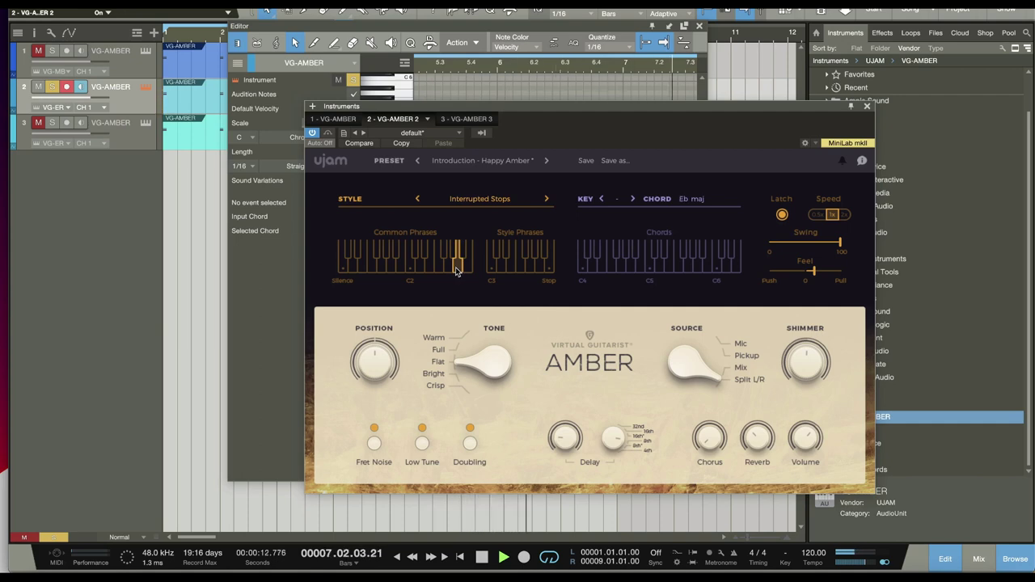
click(415, 257)
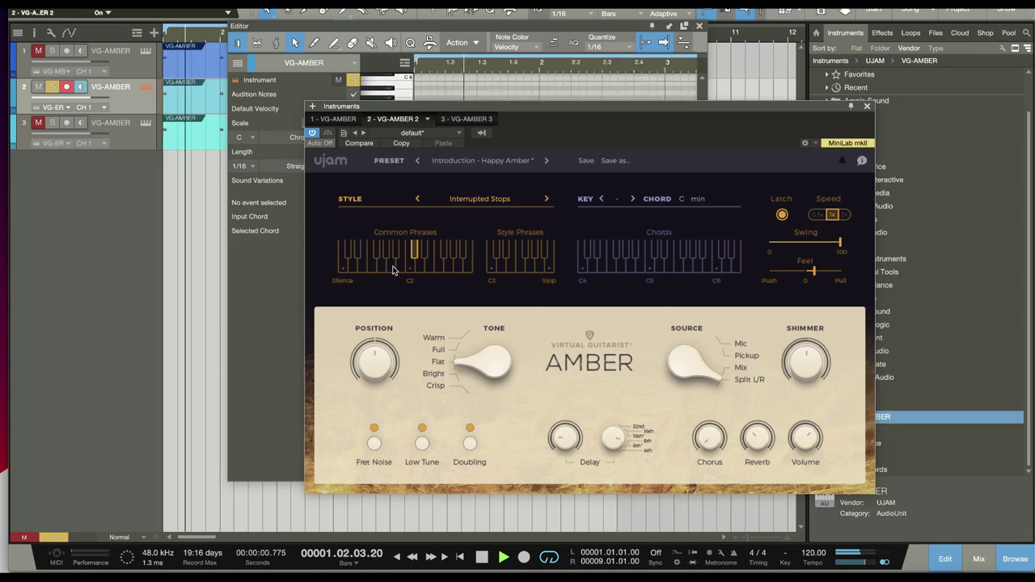
click(386, 257)
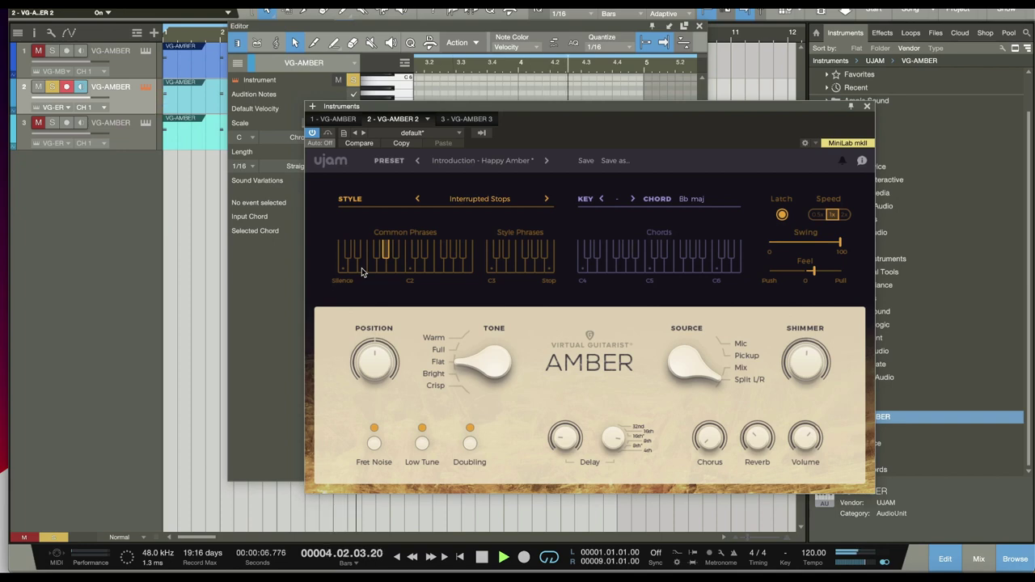
click(361, 267)
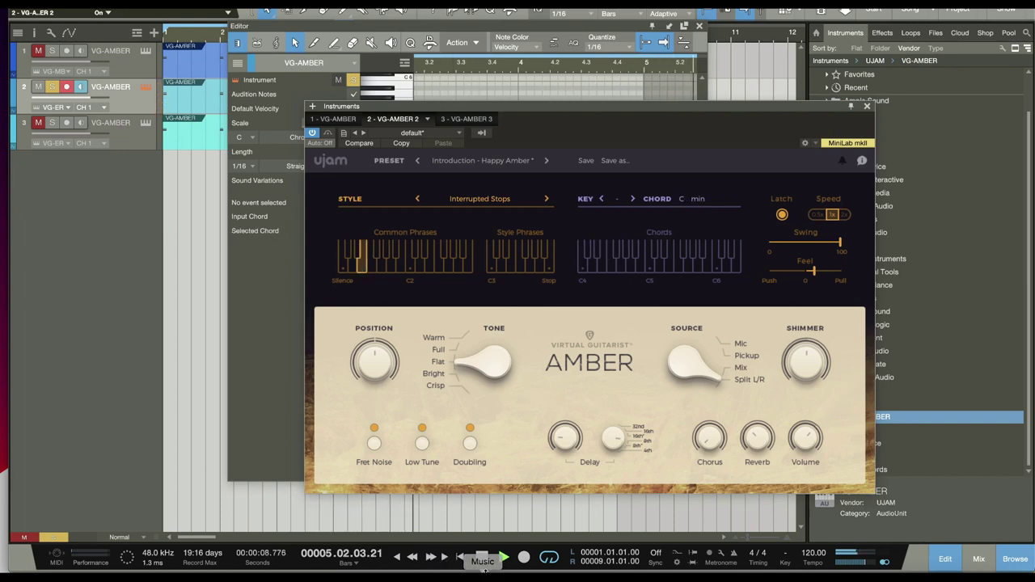
click(482, 558)
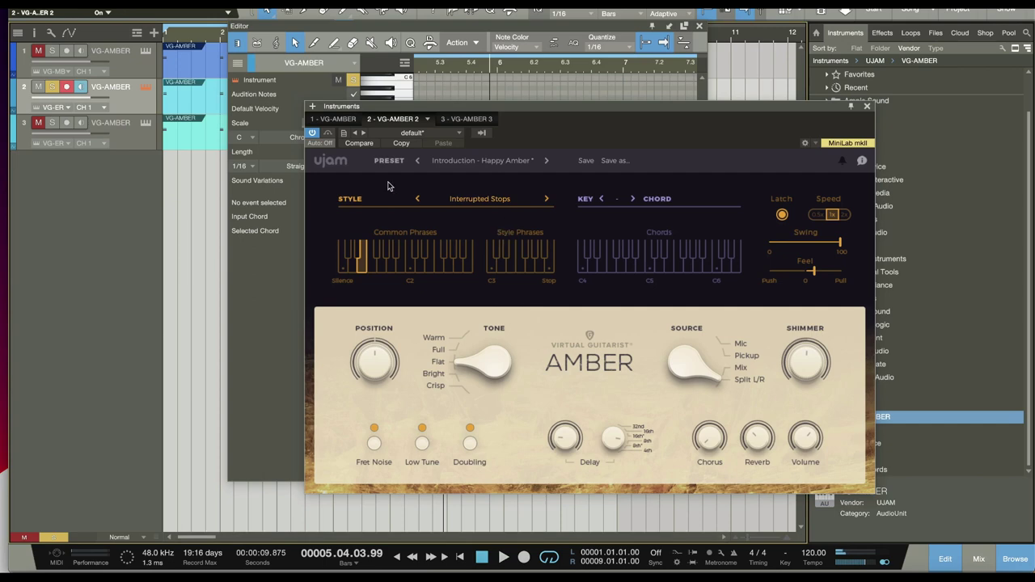
Play the third VG-AMBER track with the Experimental preset Modular Tranquilizer and turn on Latch.
key(Down)
key(space)
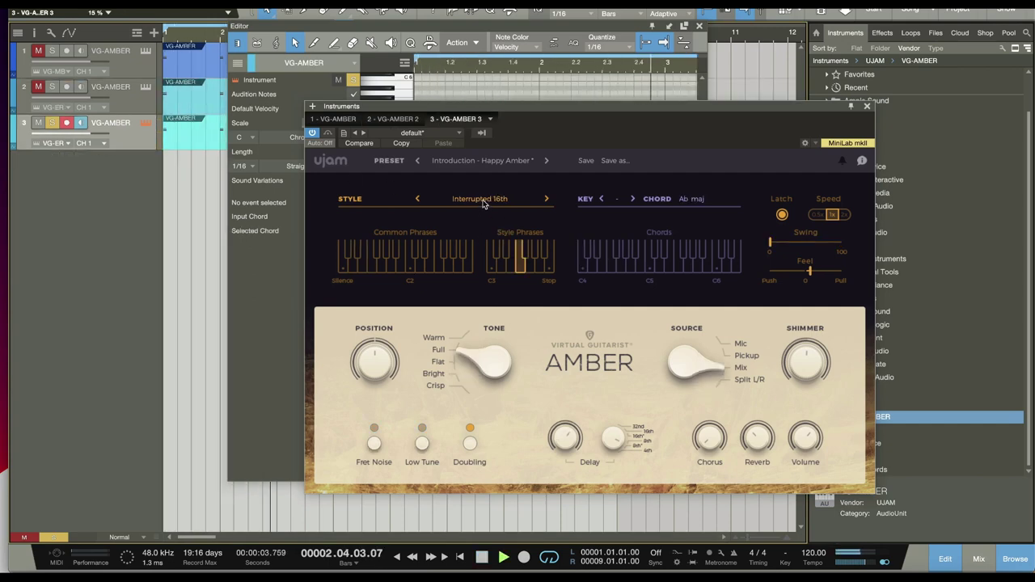
click(481, 160)
mouse_move(521, 233)
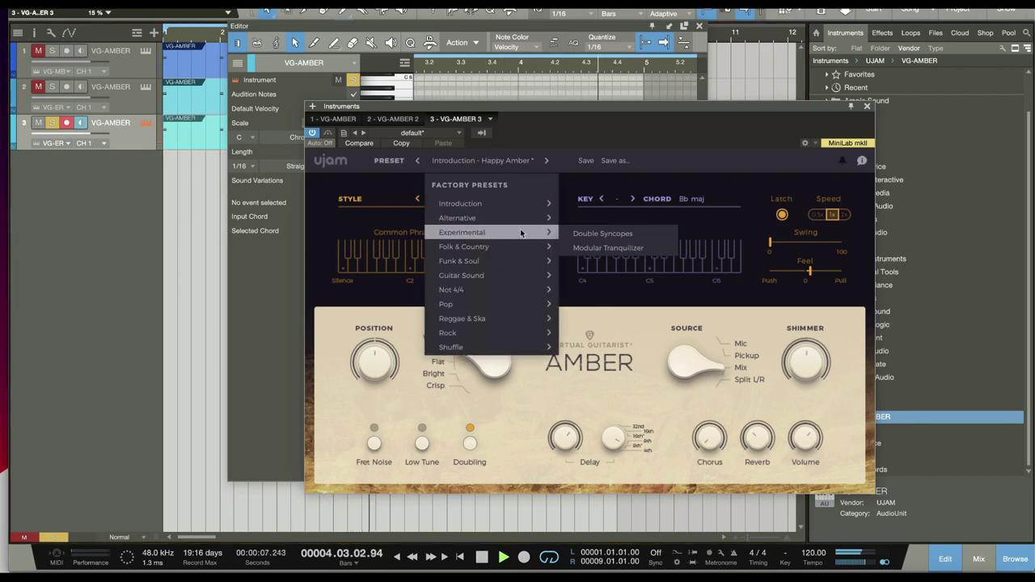
click(610, 248)
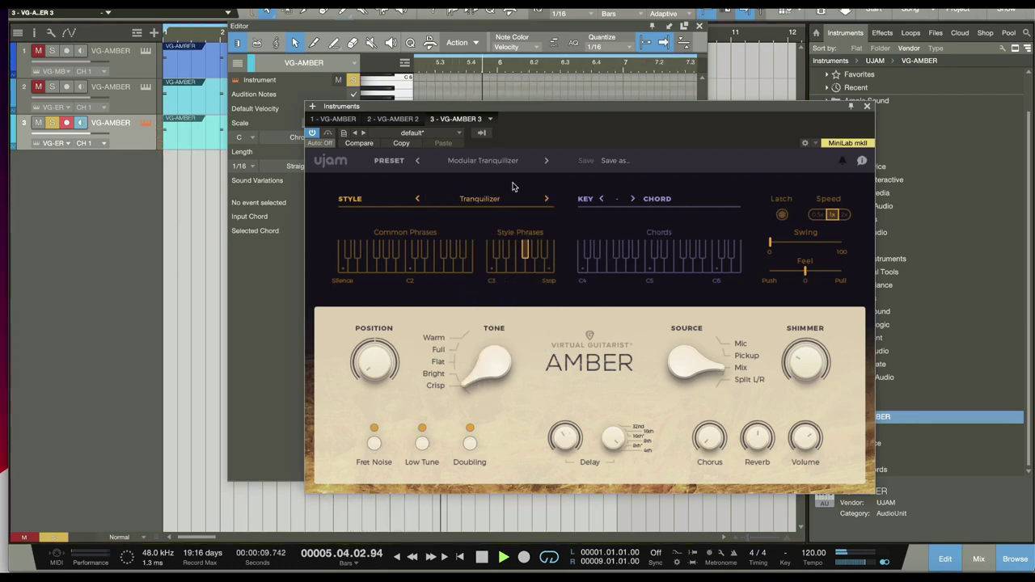
click(781, 214)
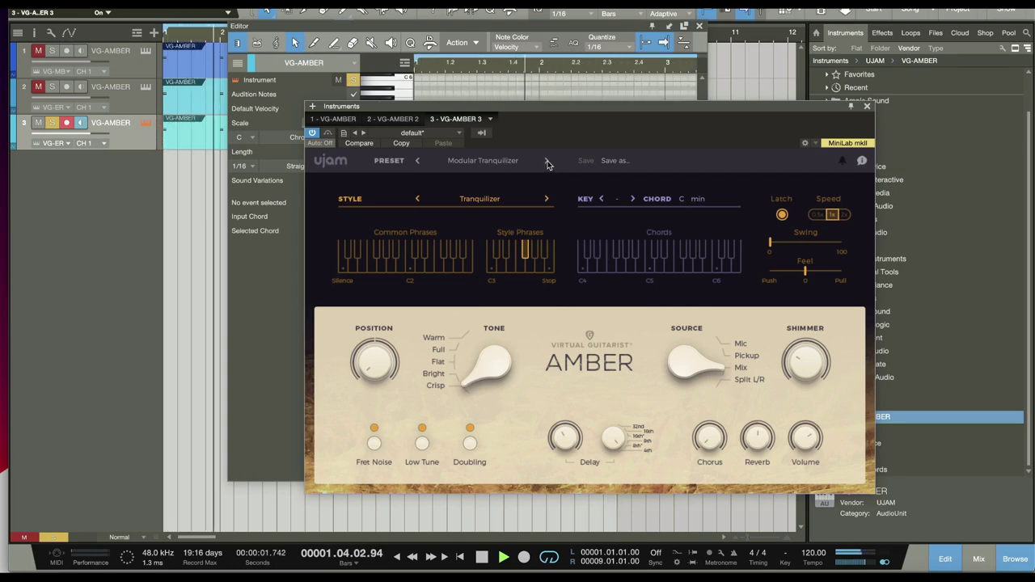
Load the factory preset Shimmer Down Your Spine and turn on Latch.
click(490, 164)
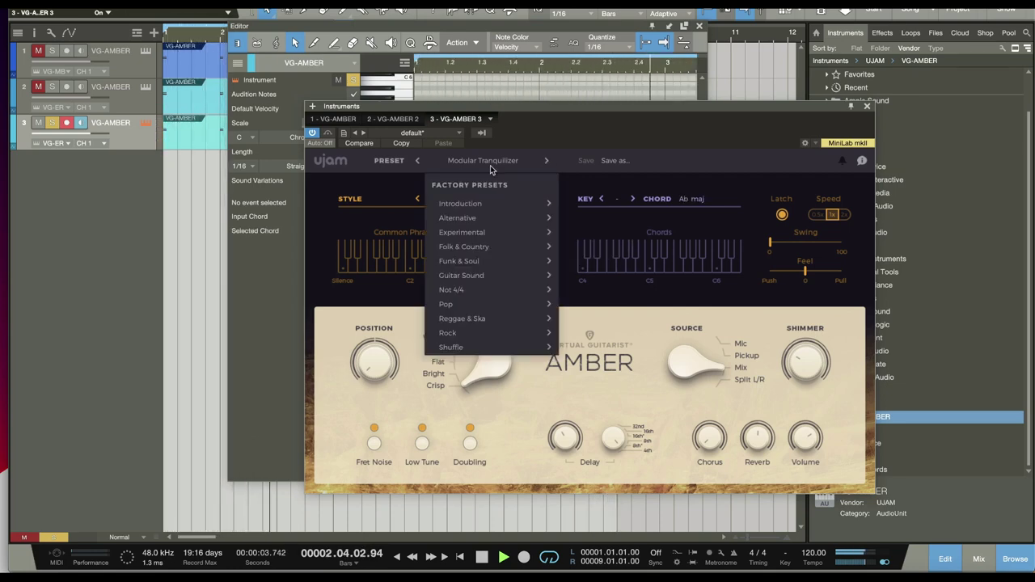
mouse_move(465, 338)
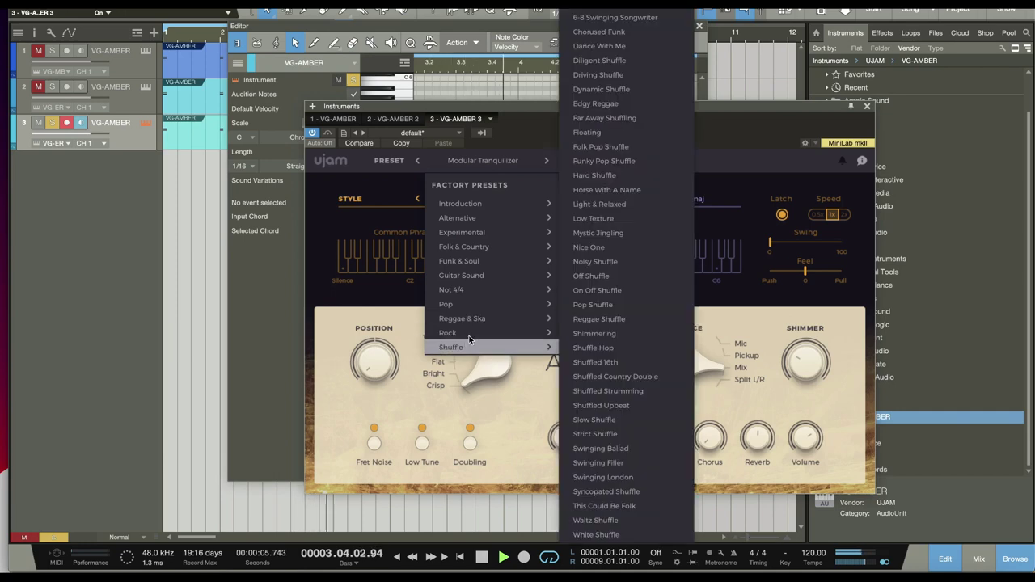
click(625, 320)
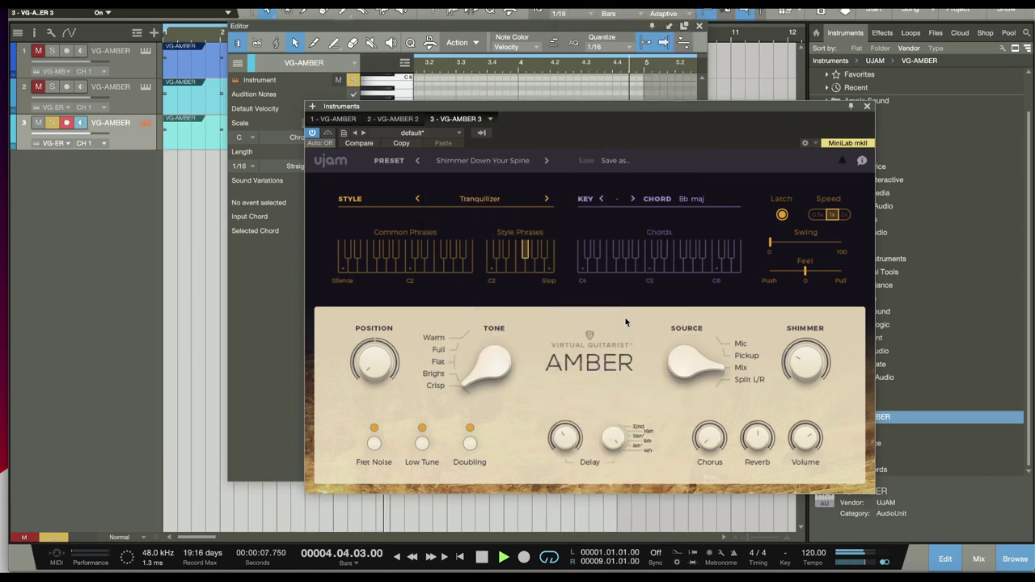
click(782, 215)
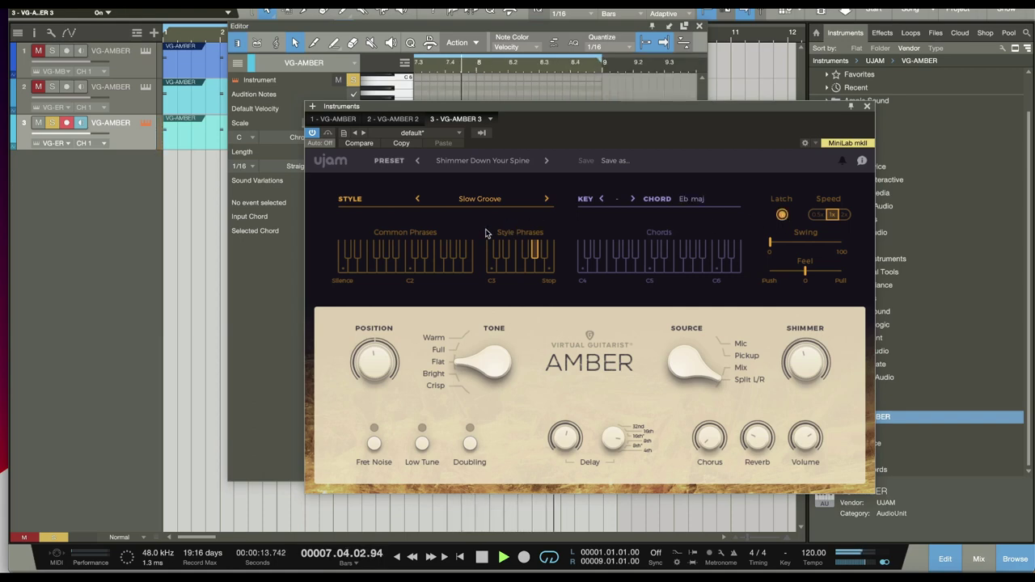
Audition Common Phrases C2, F2 and A1 in the Slow Groove style, turning on Low Tune and Doubling.
click(410, 274)
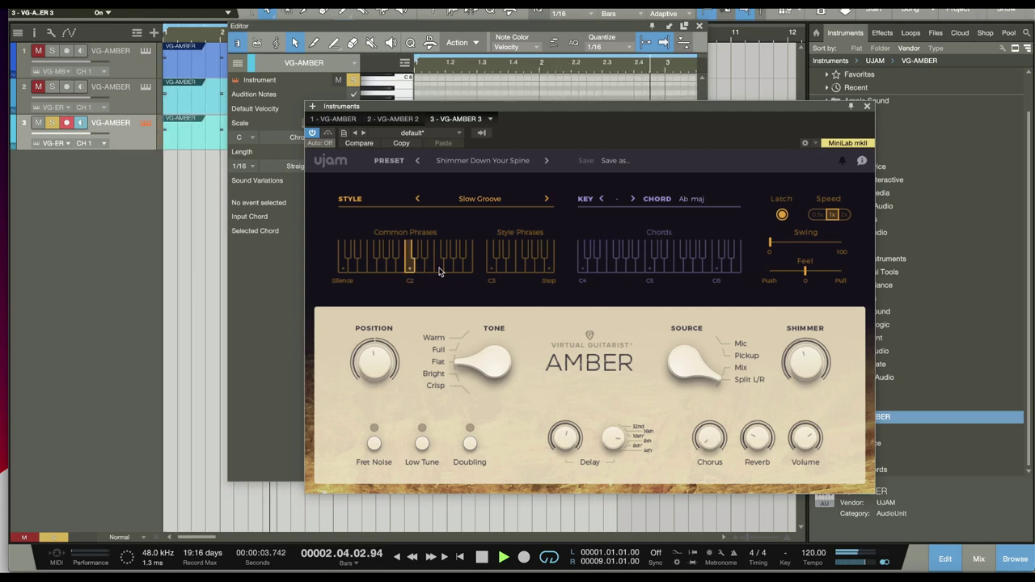
click(425, 447)
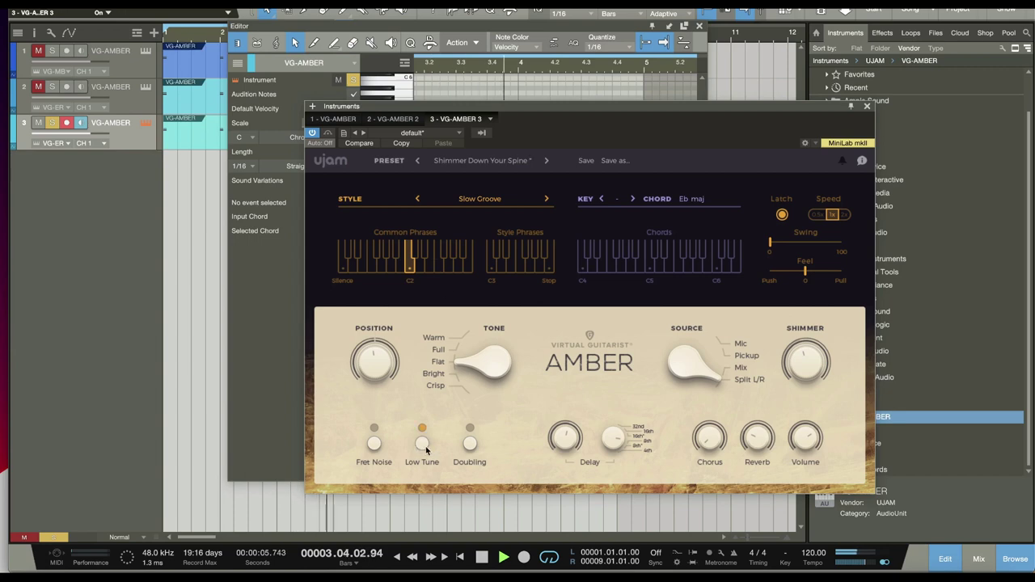
click(435, 266)
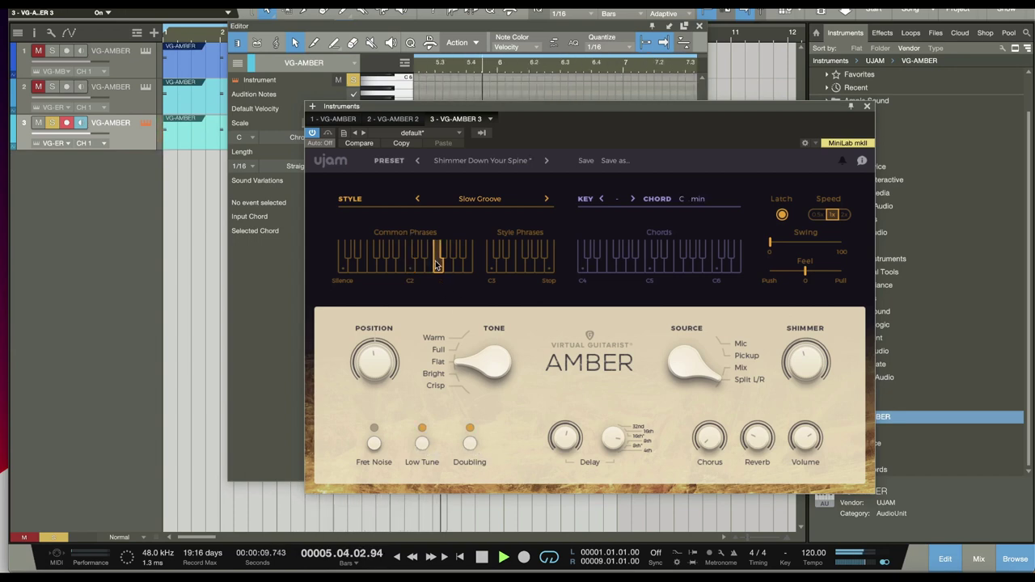
click(391, 267)
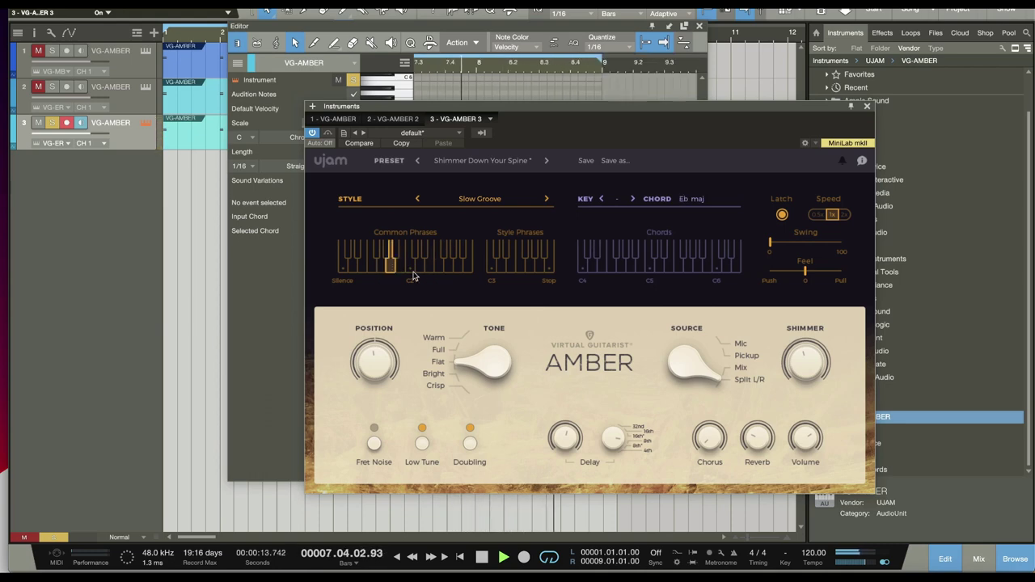
Load the Guitar Sound preset 8th Delay and set its style to Reggae.
click(482, 160)
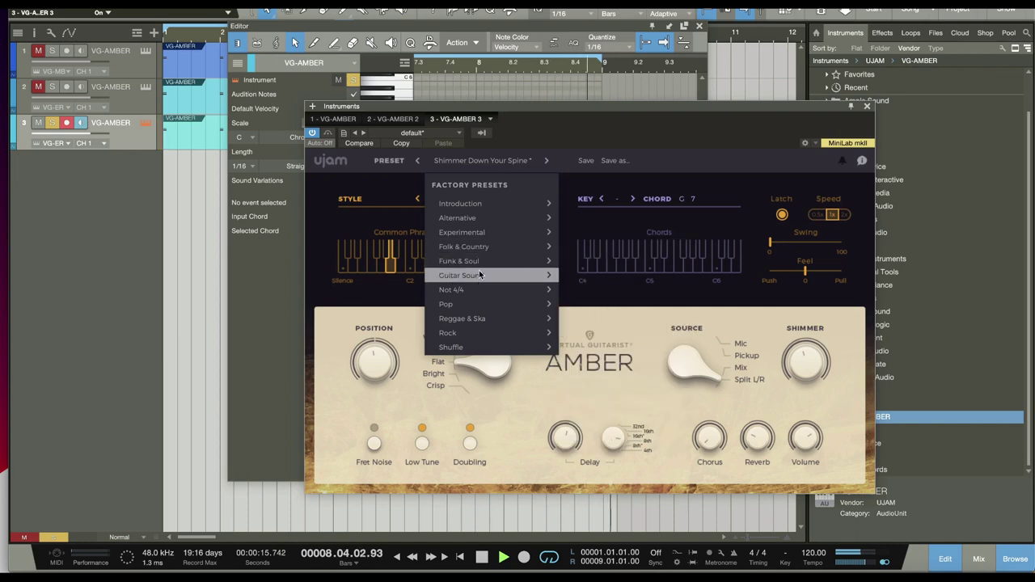
mouse_move(479, 275)
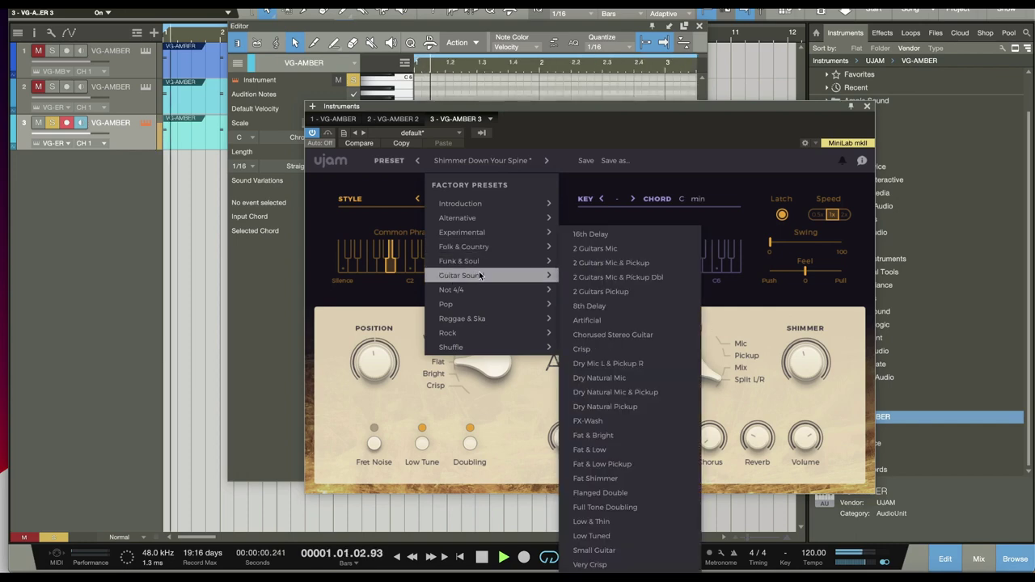
click(613, 308)
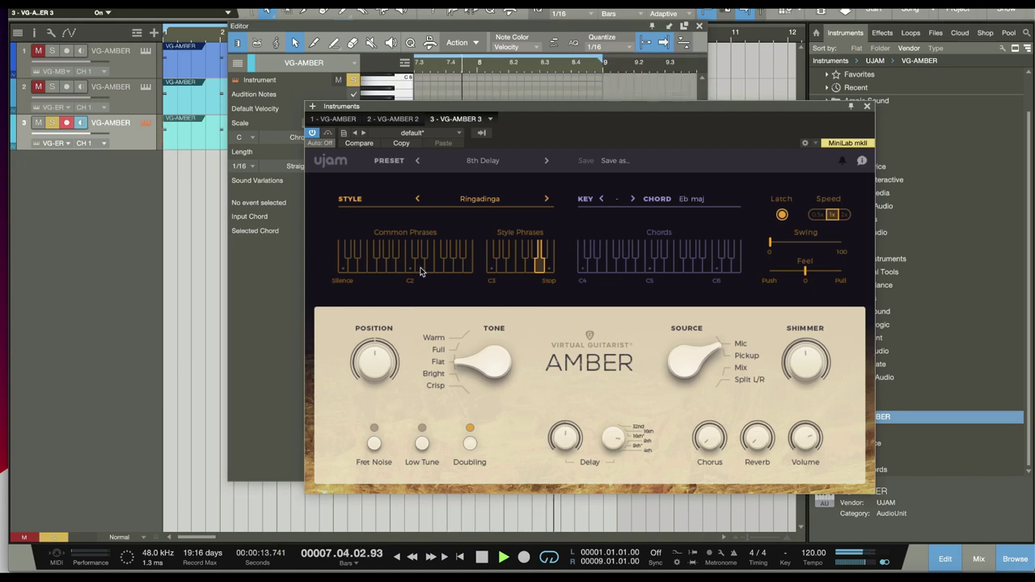
click(492, 196)
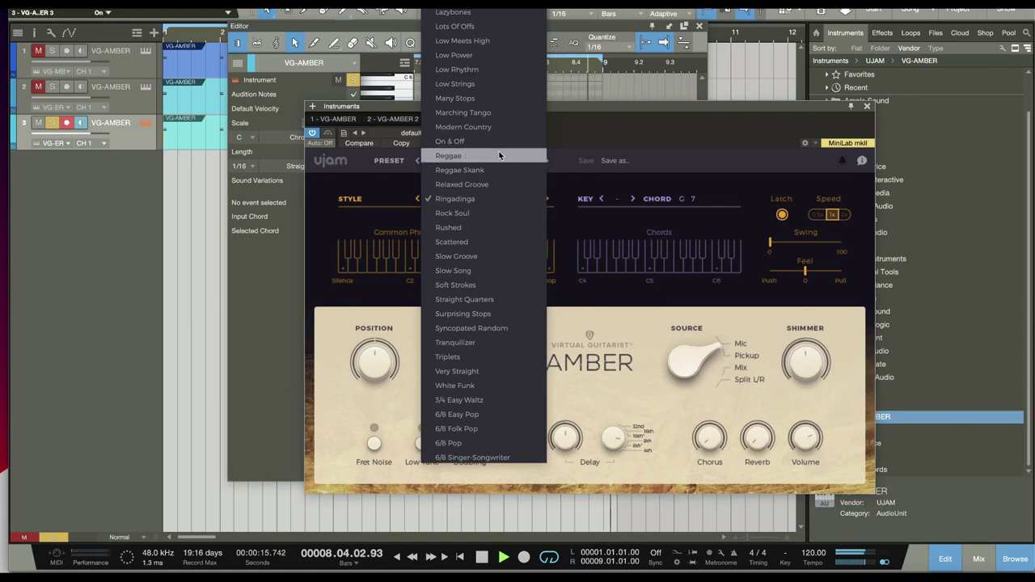
click(501, 156)
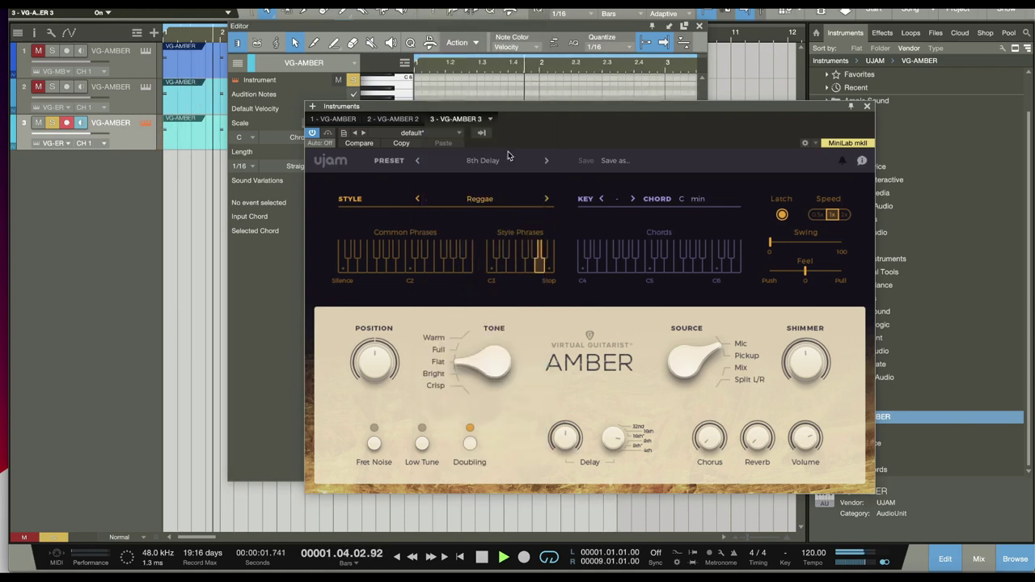
click(481, 203)
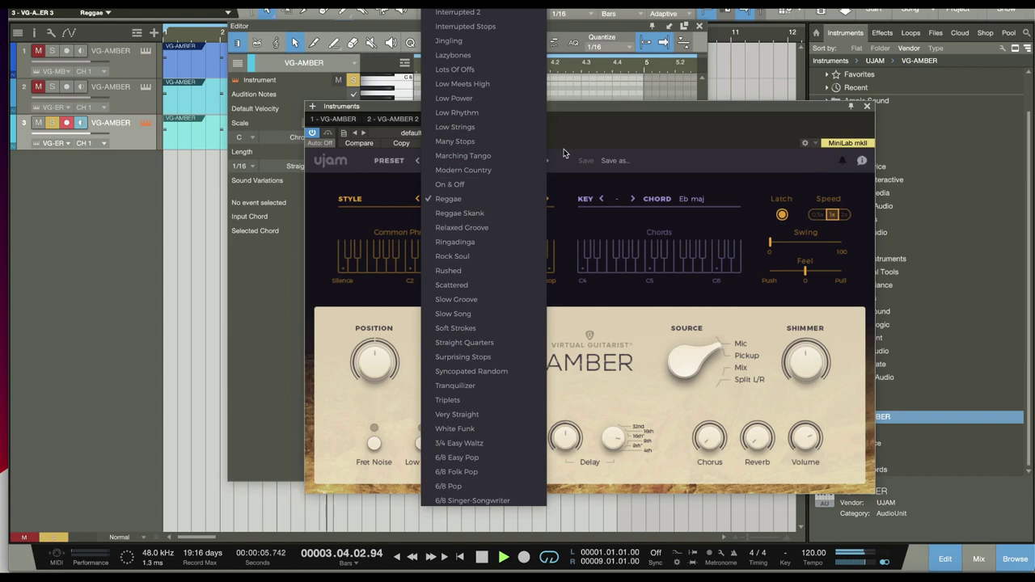
click(465, 198)
Load the factory preset Introduction - British Bright and turn on Latch.
click(485, 162)
mouse_move(470, 259)
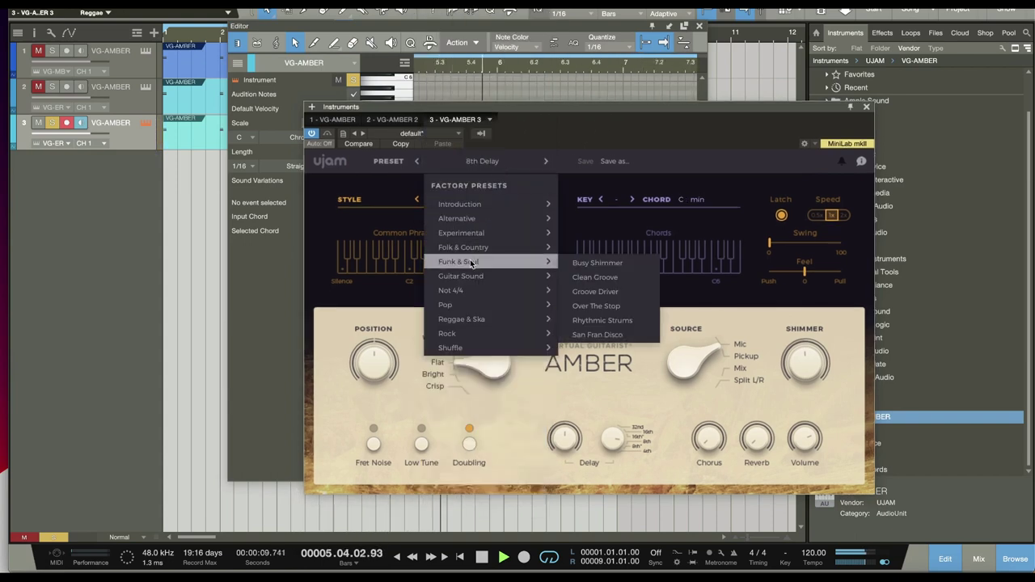
mouse_move(483, 222)
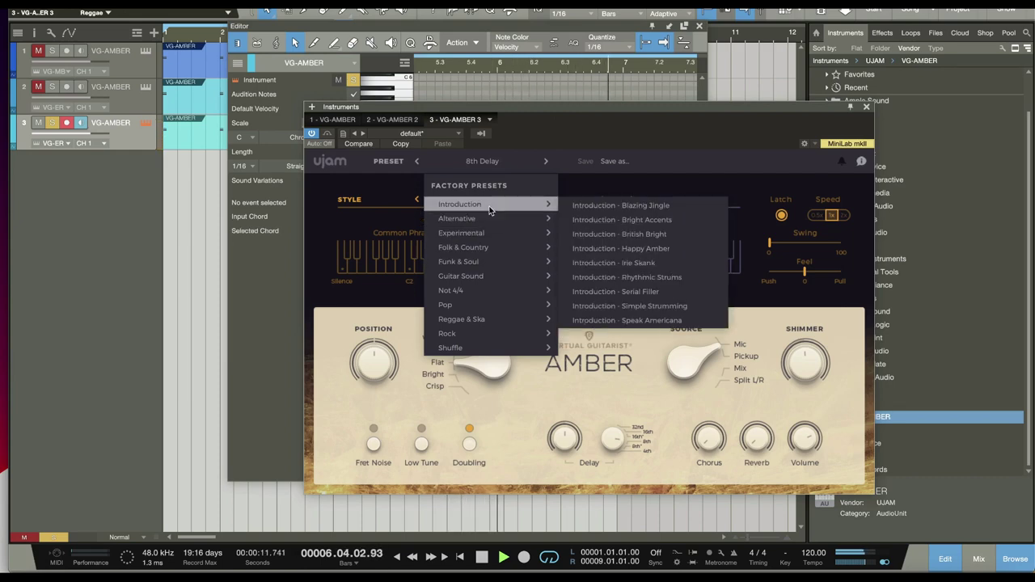
click(651, 225)
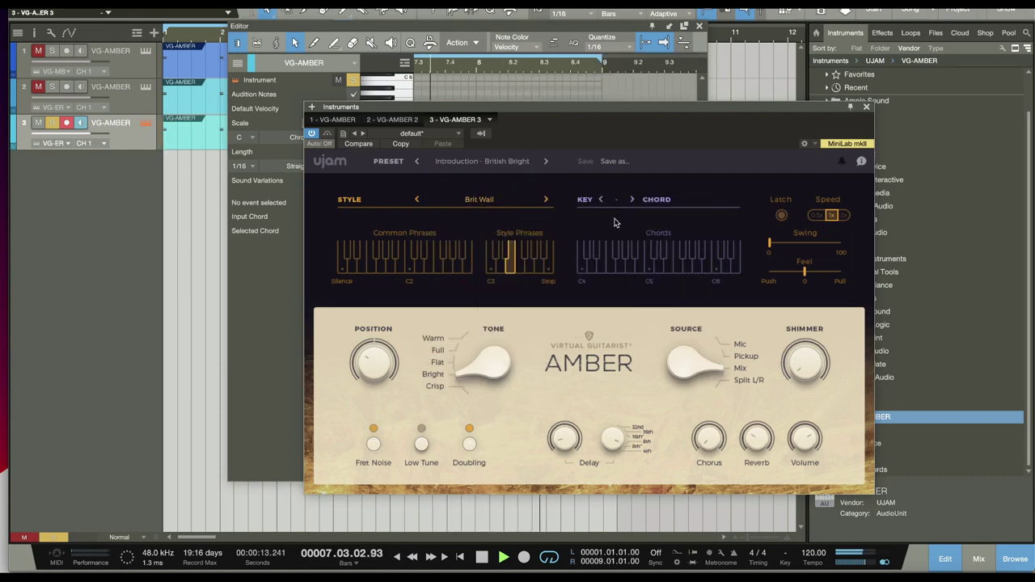
click(781, 215)
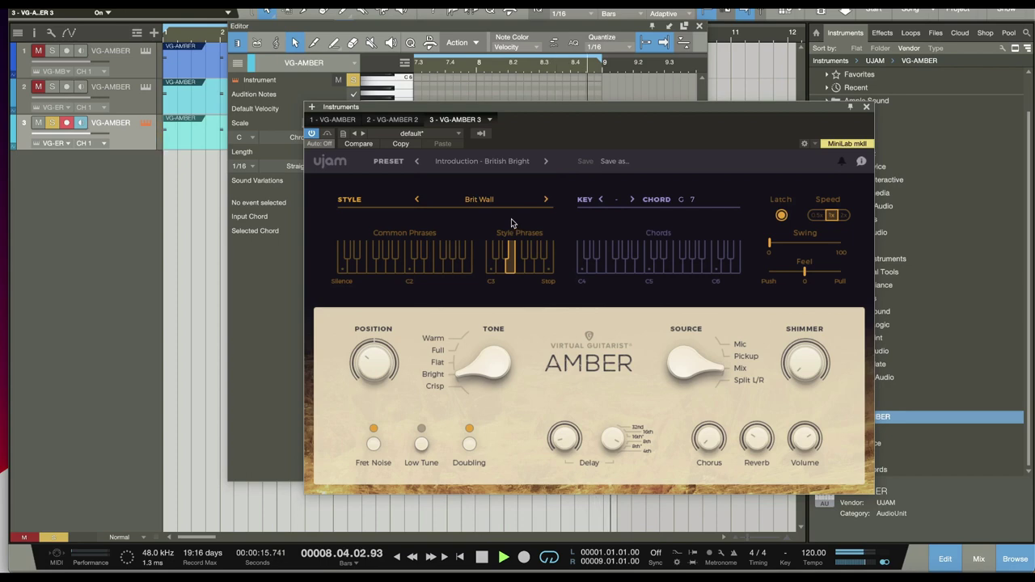
Load the factory preset Introduction - Blazing Jingle during playback.
click(444, 164)
mouse_move(487, 203)
click(648, 208)
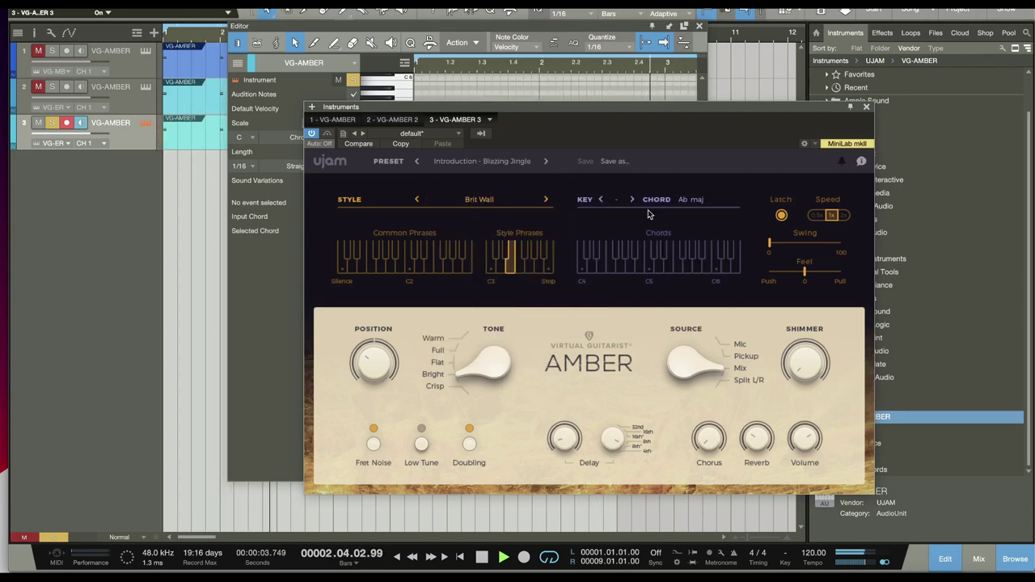